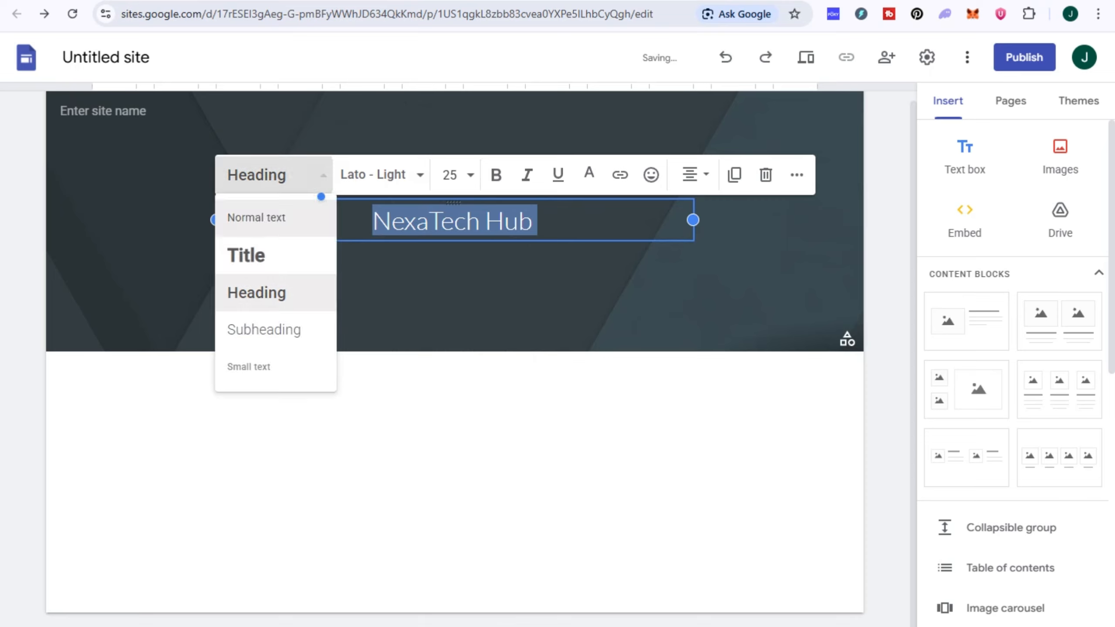
- Apply the Title style to the NexaTech Hub header text
click(255, 218)
click(272, 179)
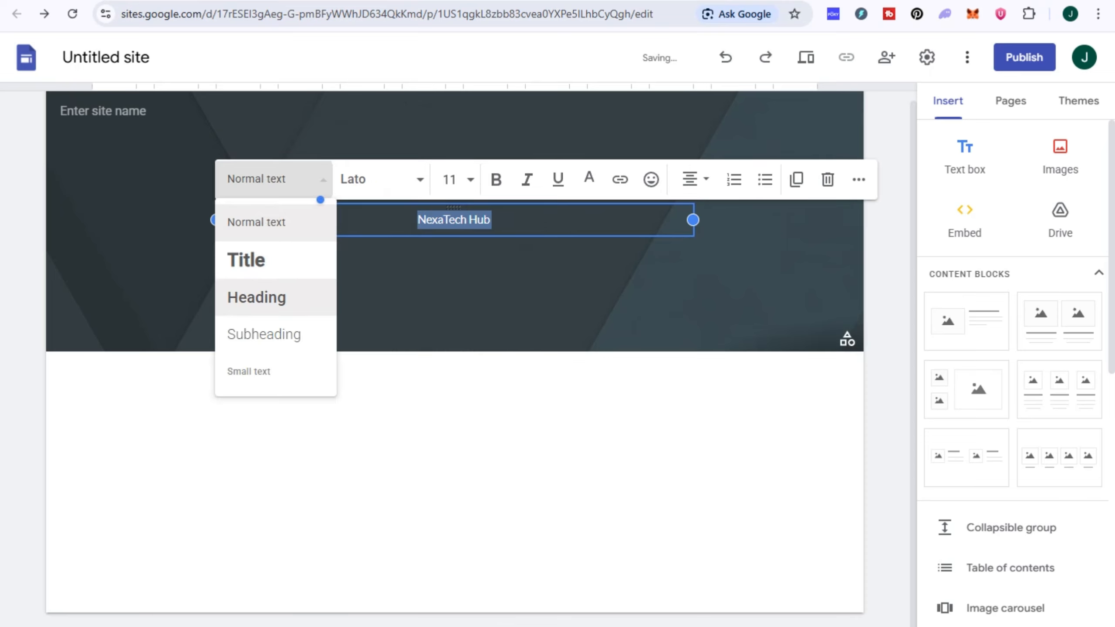
click(309, 297)
click(309, 178)
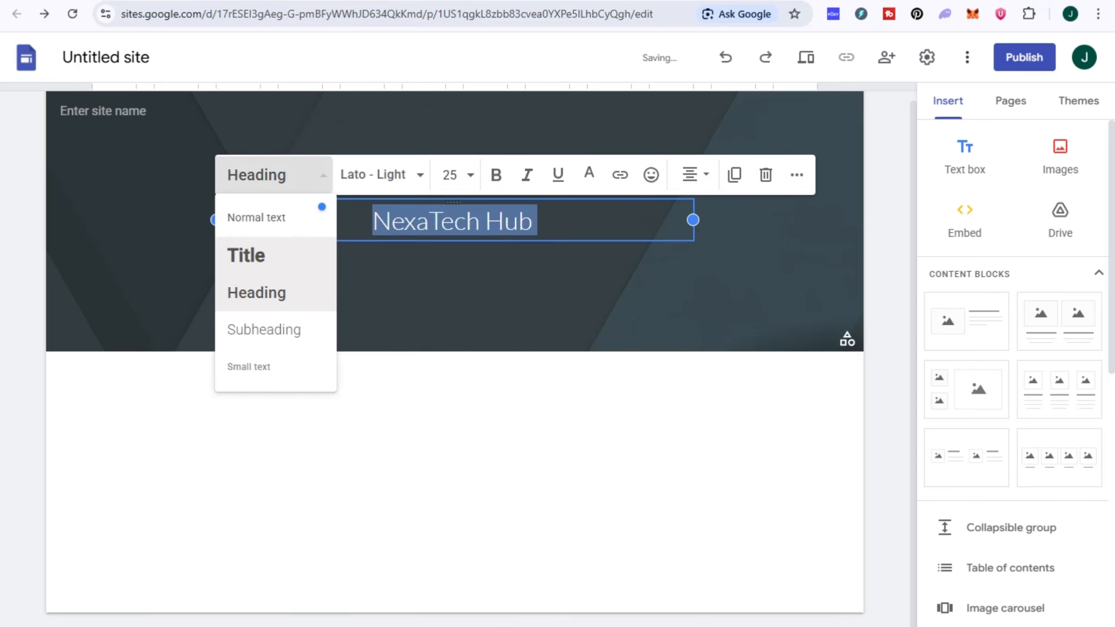
click(246, 256)
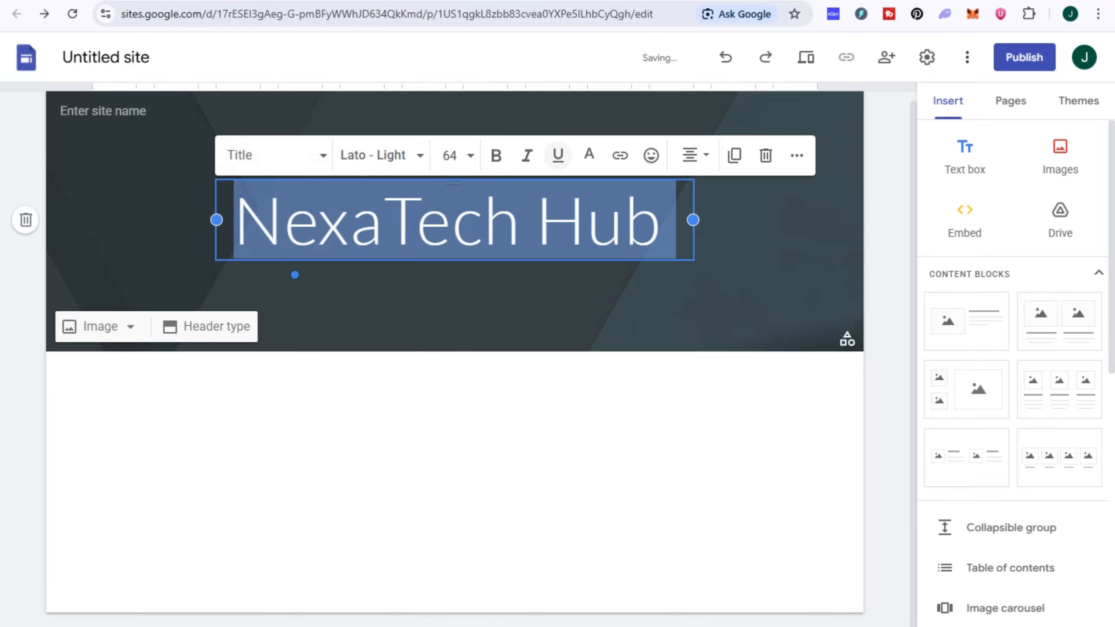
- Make the title bold with white text and no underline
click(558, 155)
click(558, 155)
click(590, 155)
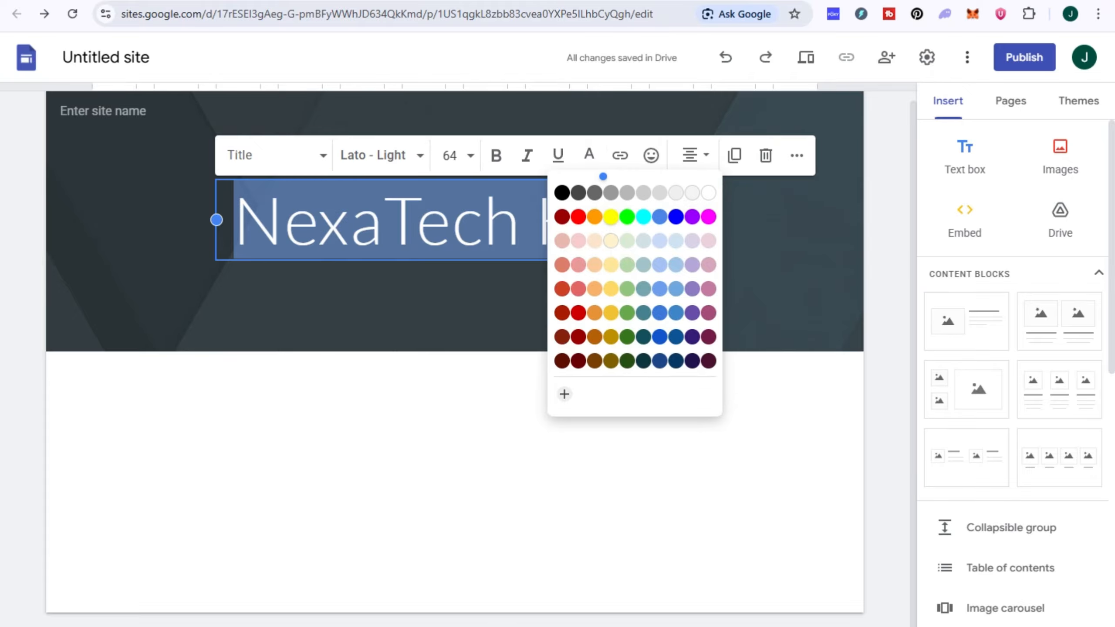
click(447, 246)
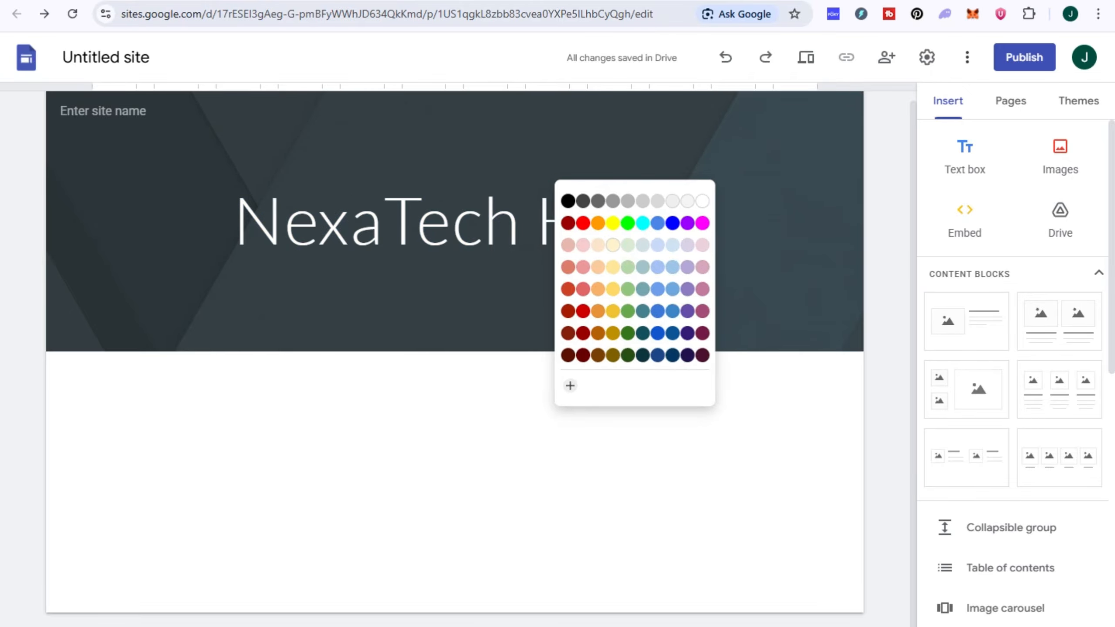
key(ctrl+b)
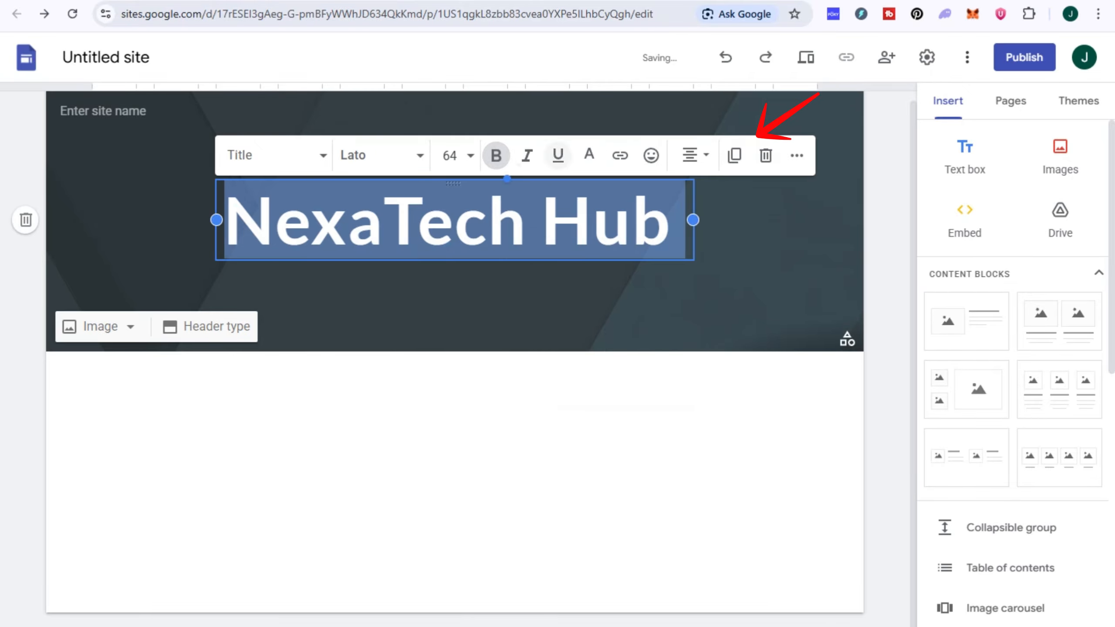
click(590, 155)
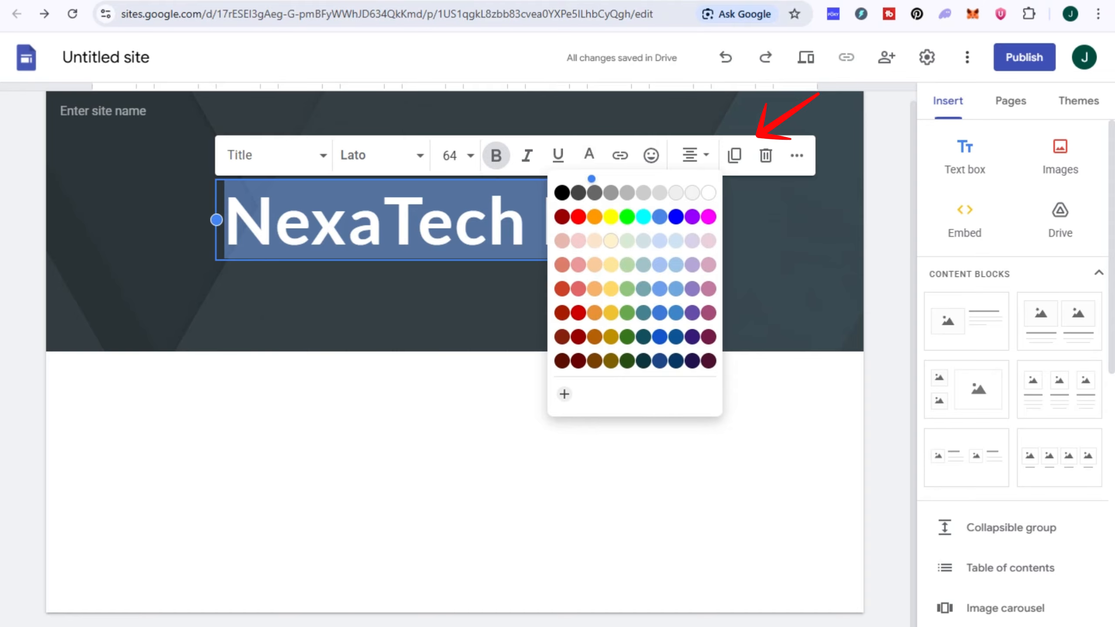
click(455, 232)
click(455, 228)
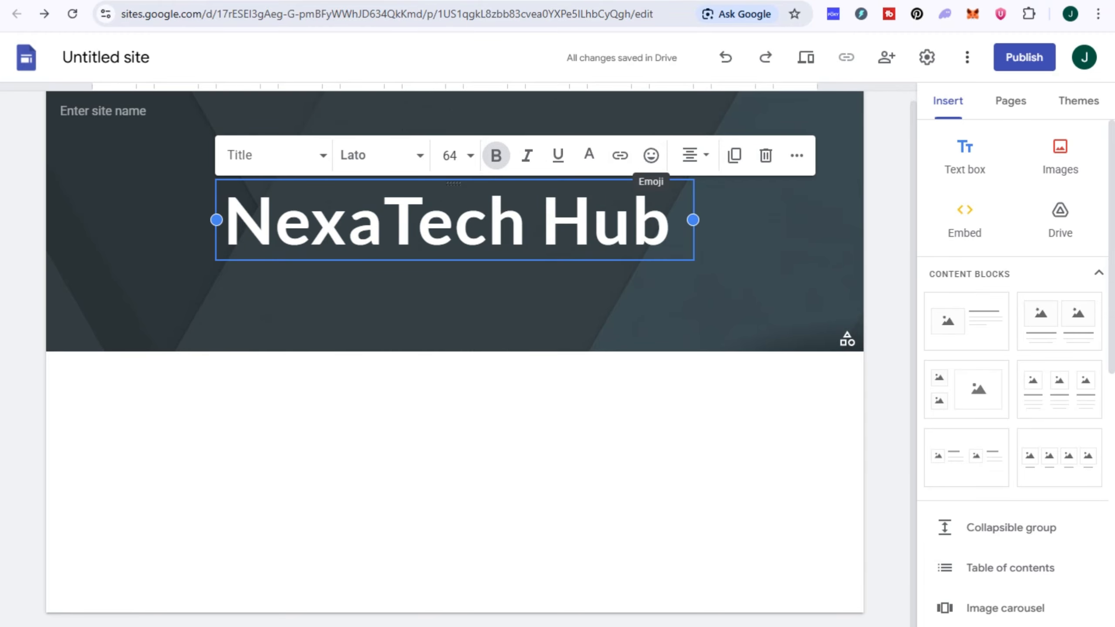
click(693, 156)
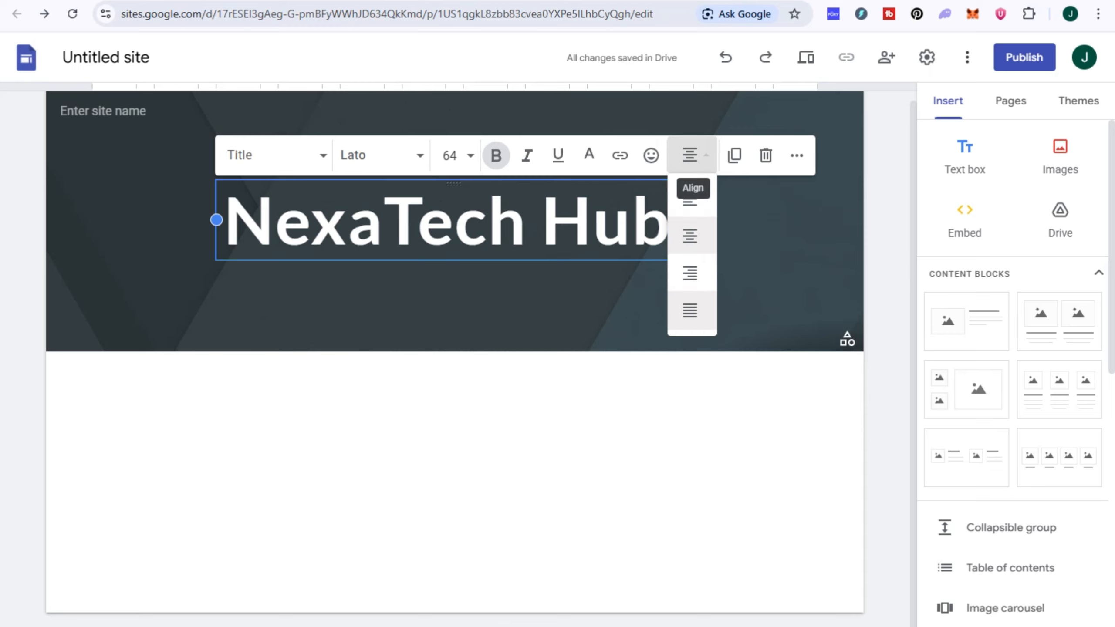
click(614, 290)
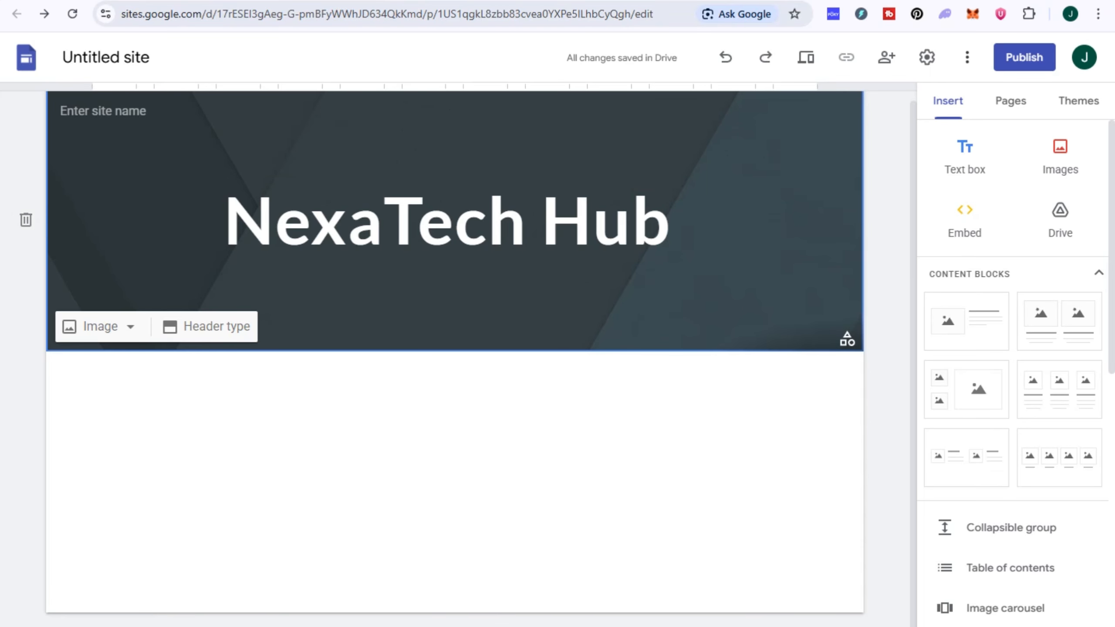
- Upload the Graphic Designing banner as the header's background image
click(101, 326)
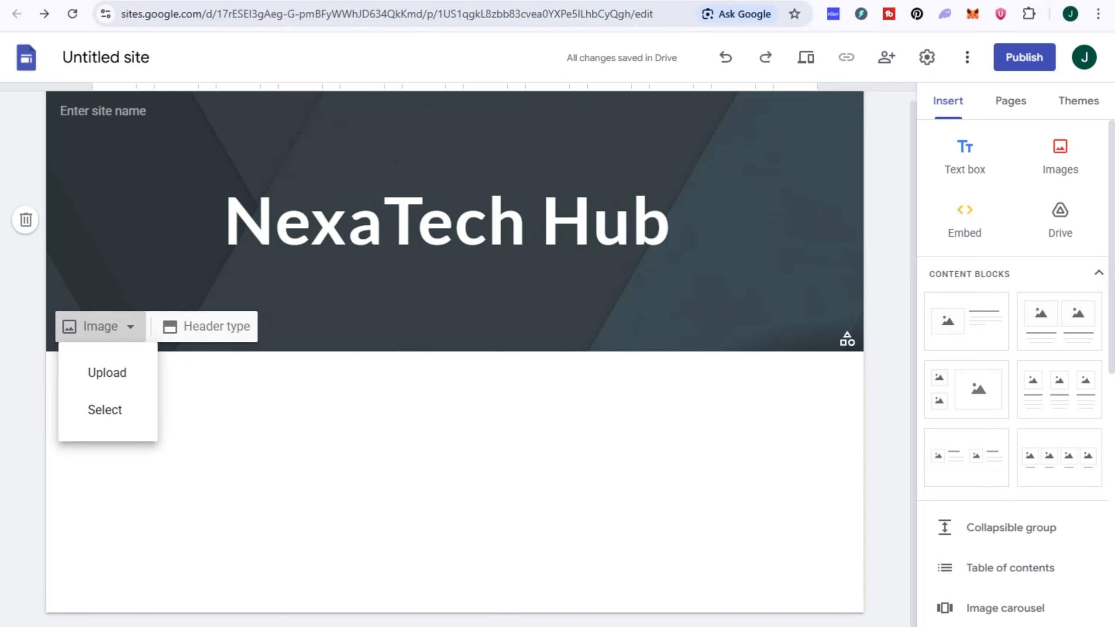
click(104, 409)
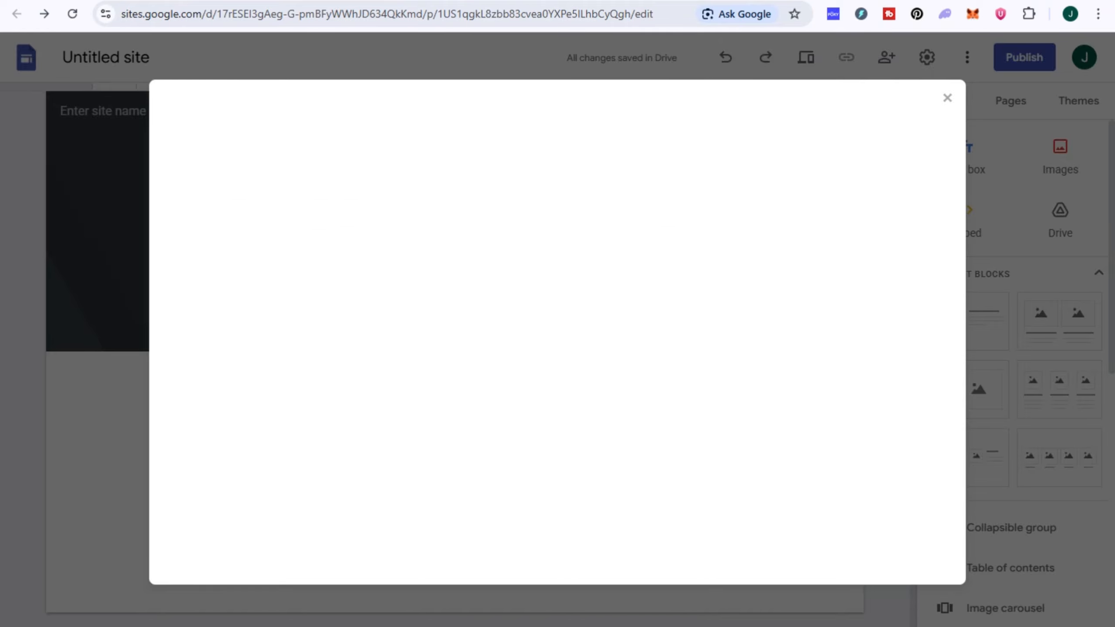
click(947, 98)
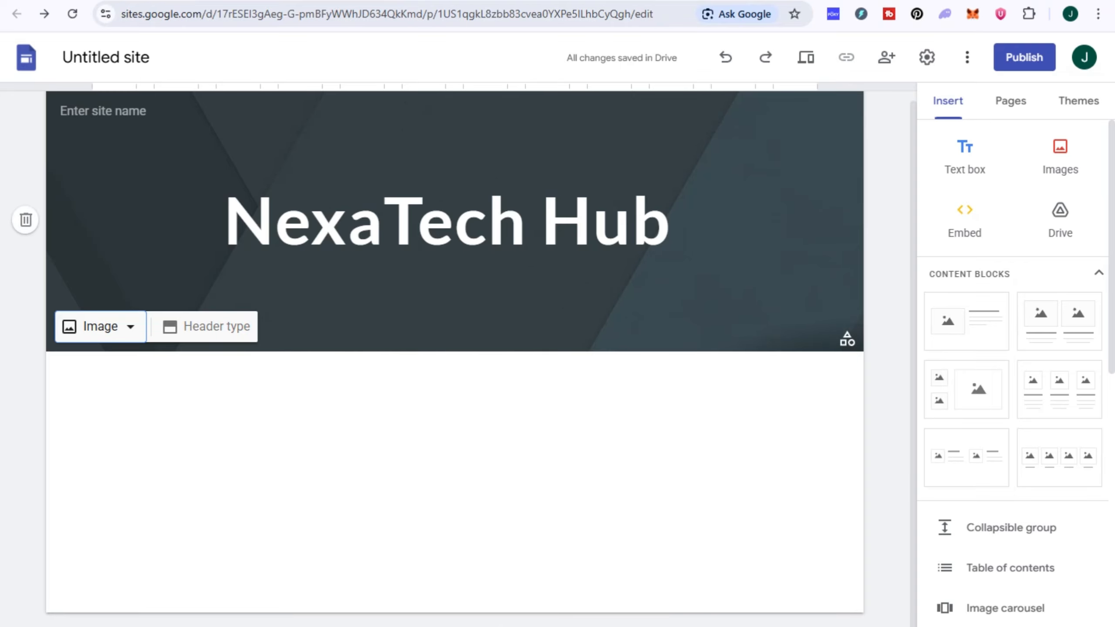
click(101, 327)
click(108, 372)
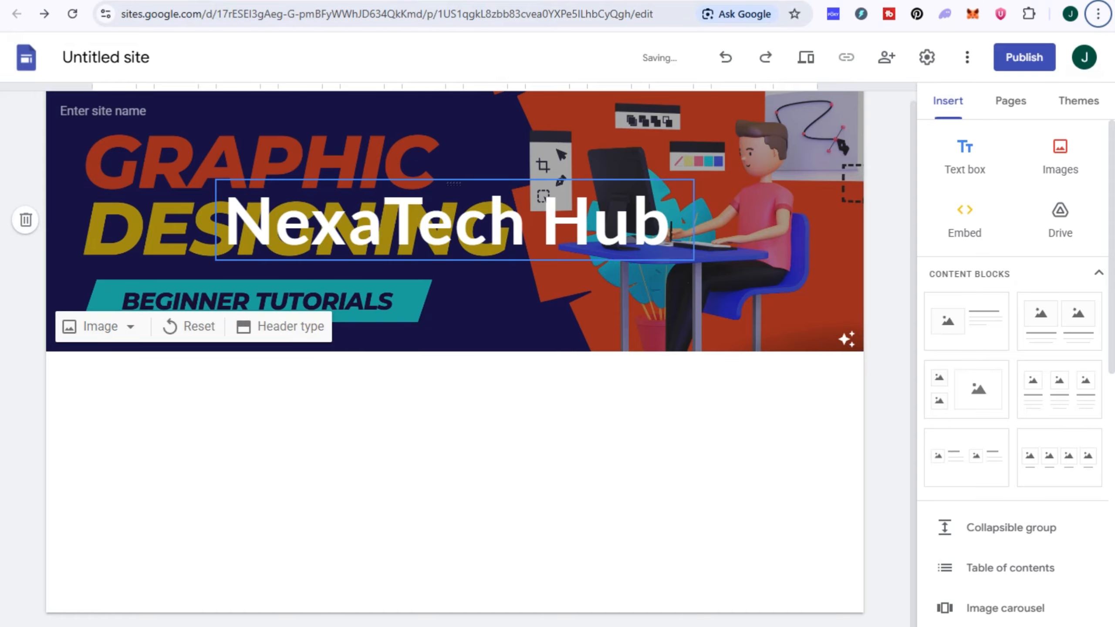
- Widen the NexaTech Hub title box and shift it left over the banner
click(225, 220)
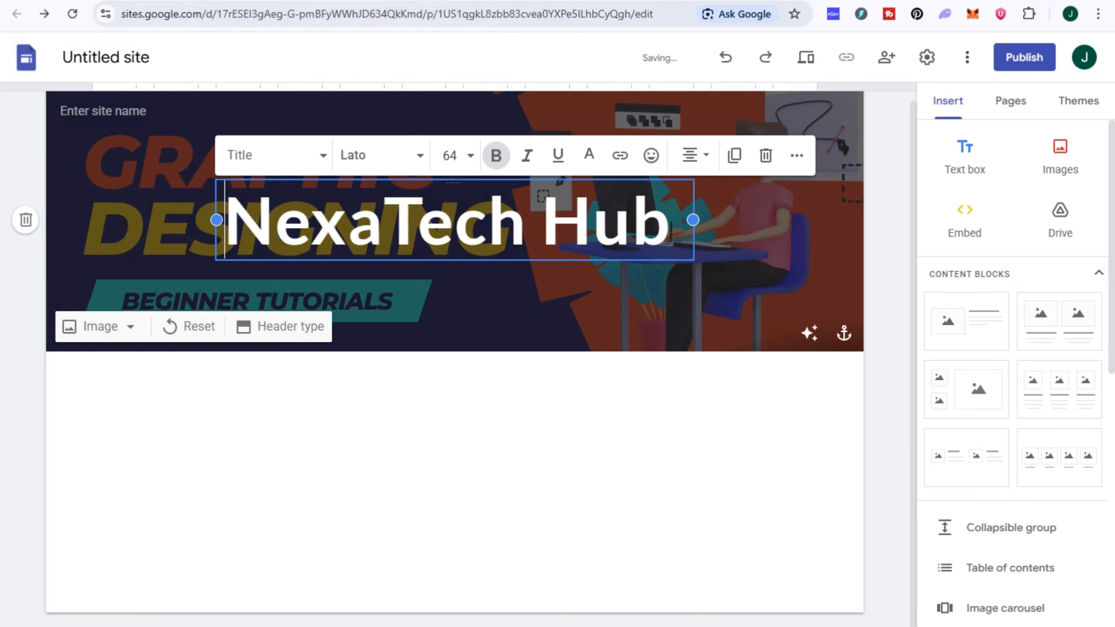
drag(693, 220, 755, 220)
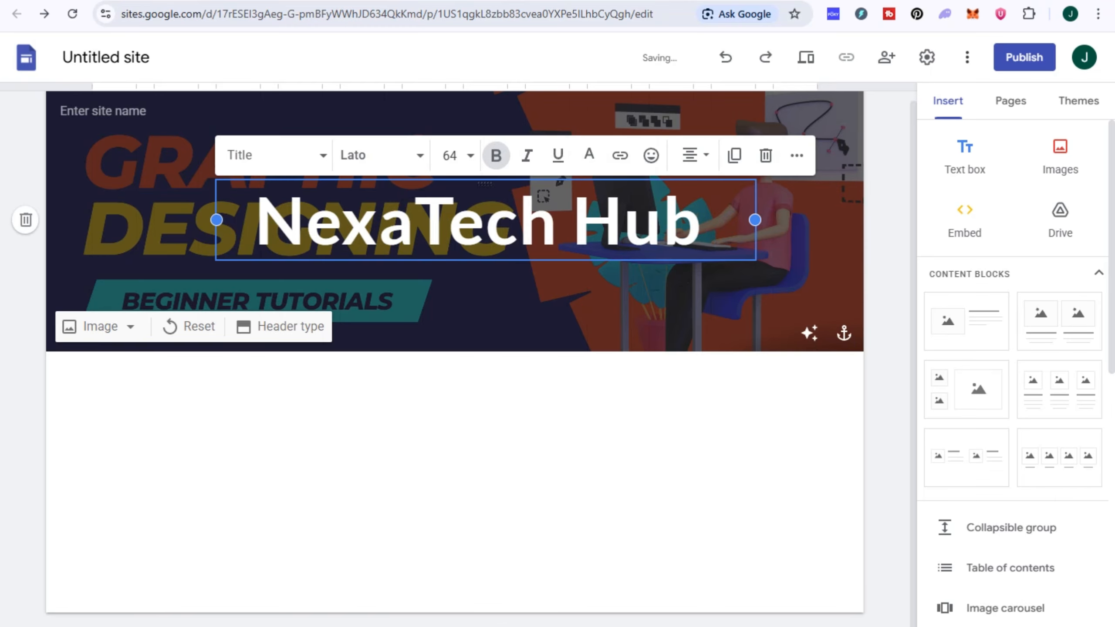
drag(485, 184, 556, 218)
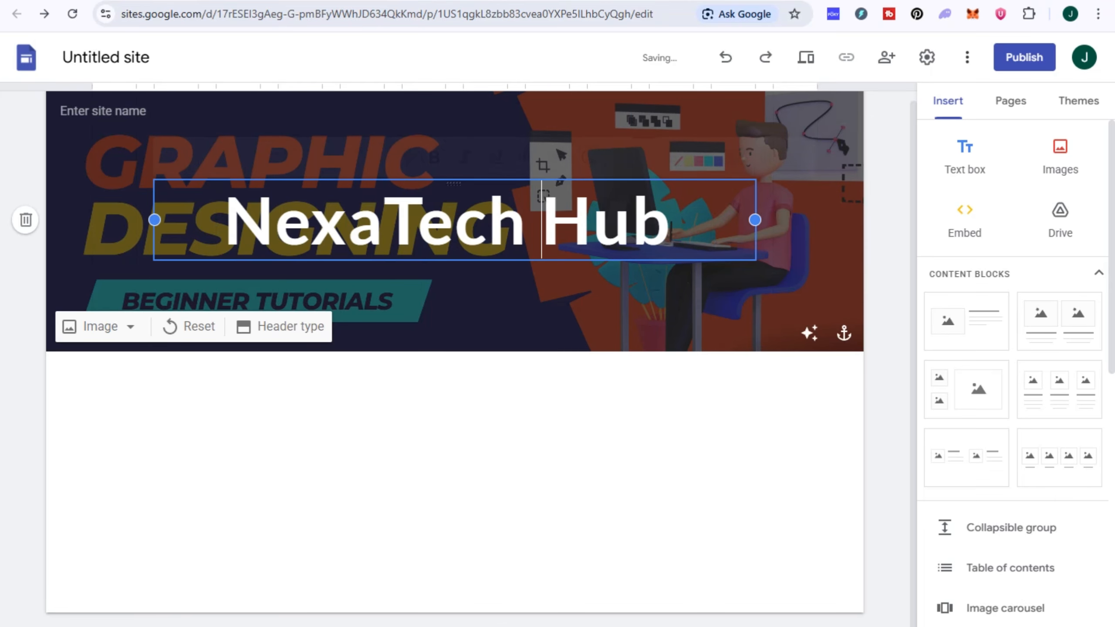
click(546, 219)
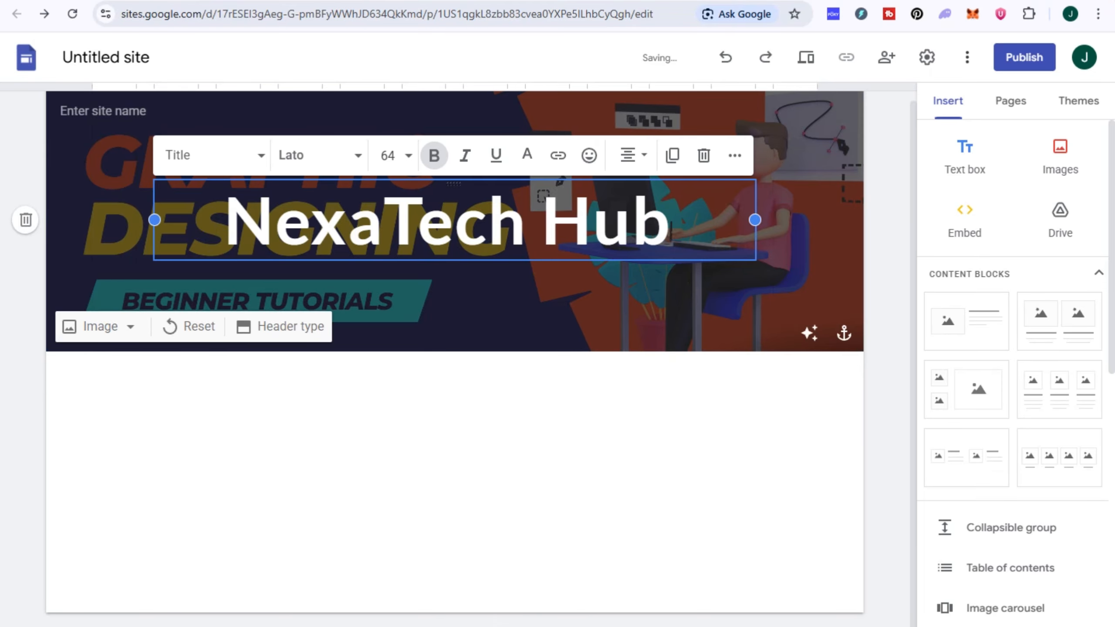
drag(454, 184, 610, 302)
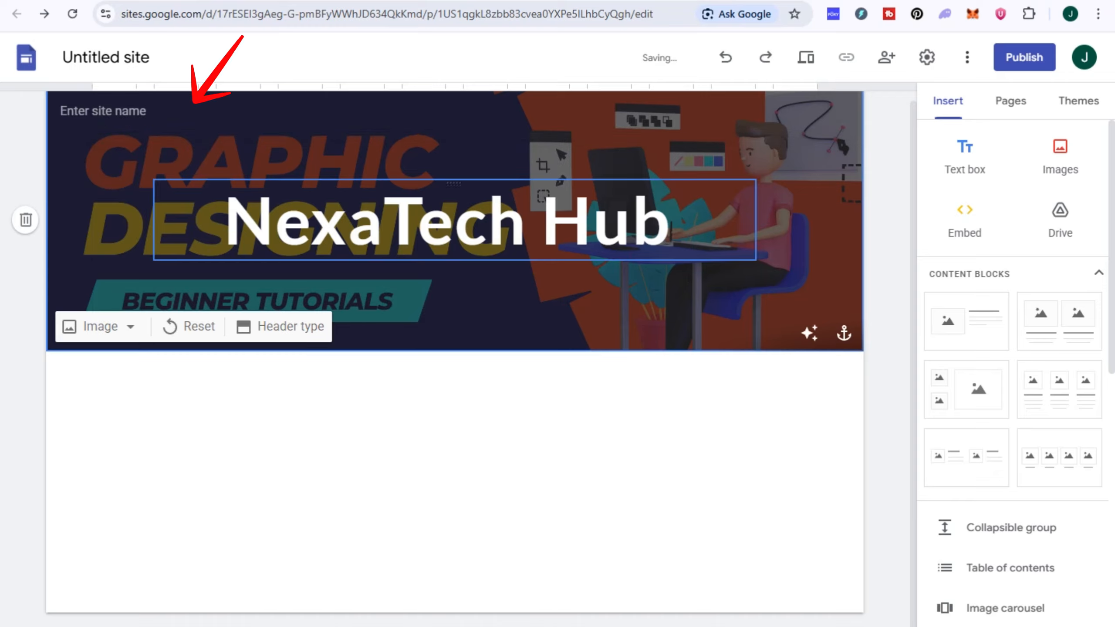
- Switch the title to Heading style, narrow its box and move it near the banner's centre
click(275, 220)
click(213, 155)
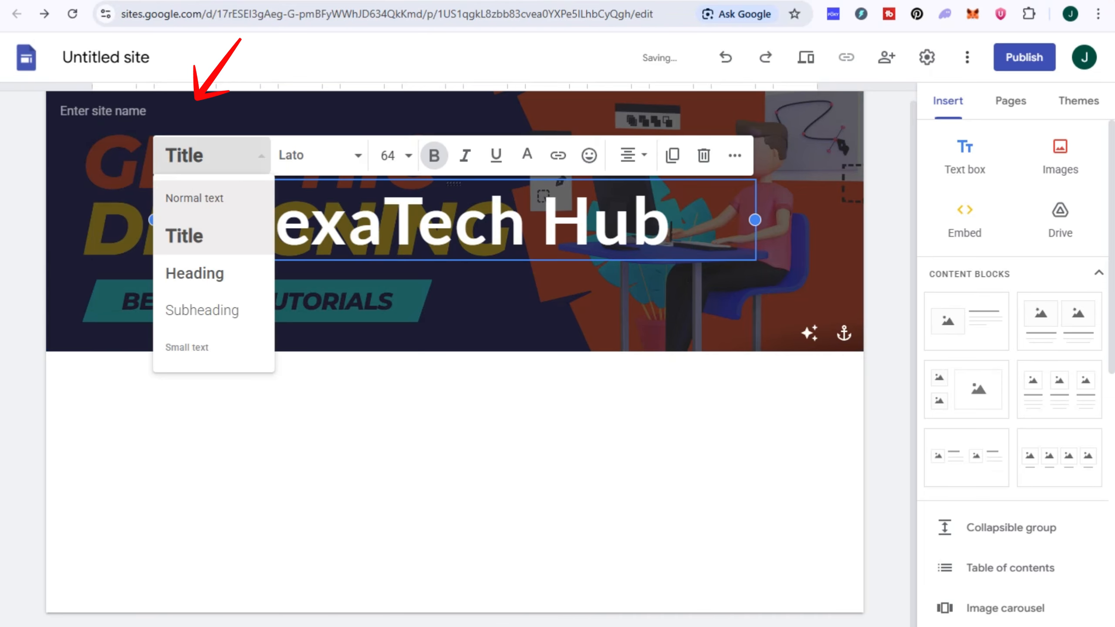
click(194, 273)
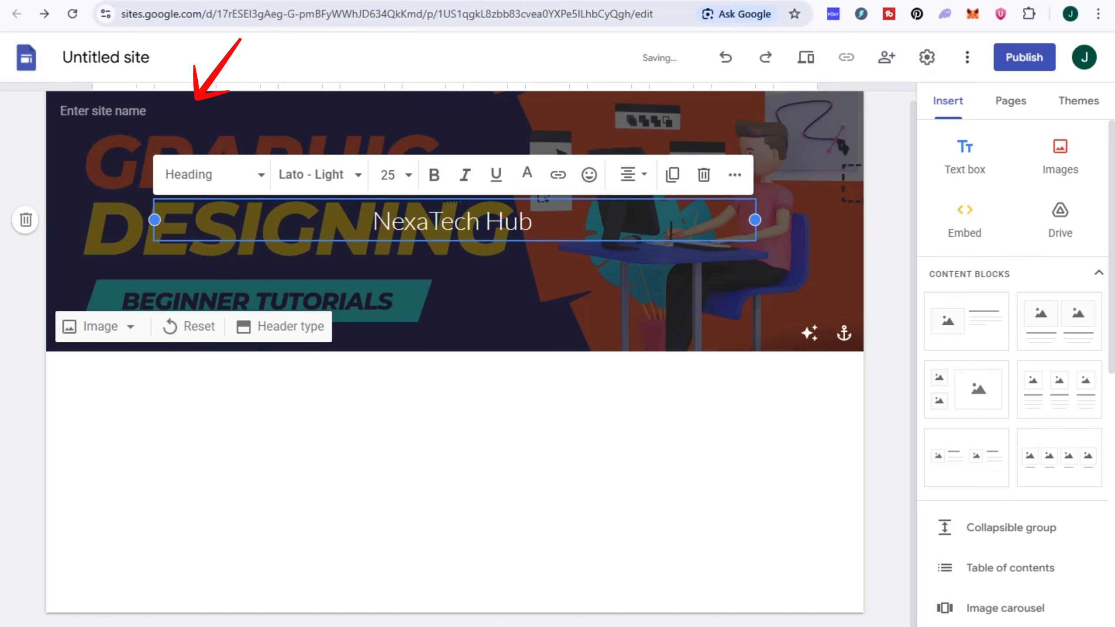
drag(155, 219, 463, 219)
drag(608, 204, 467, 325)
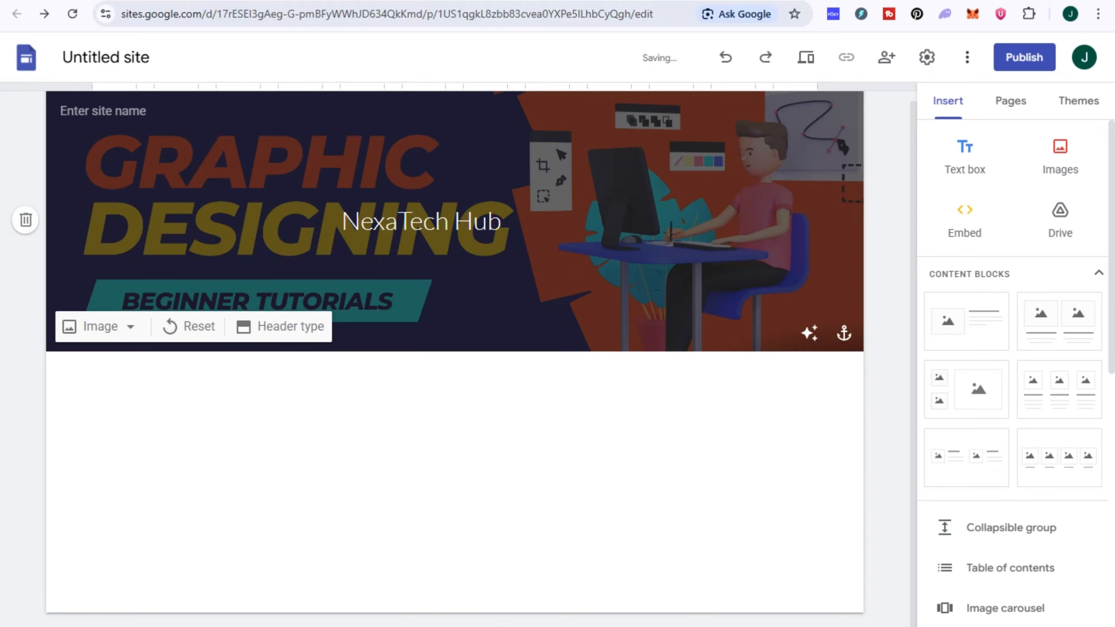
drag(425, 203, 425, 111)
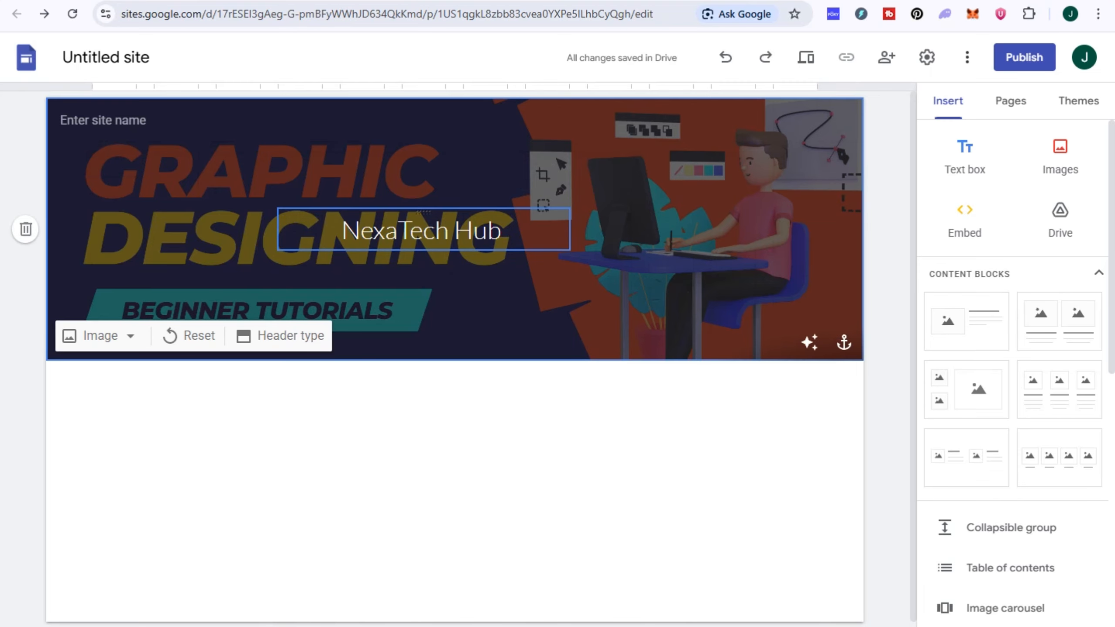
click(435, 230)
click(439, 421)
- Add a text box below the header
scroll(439, 422, down, 1)
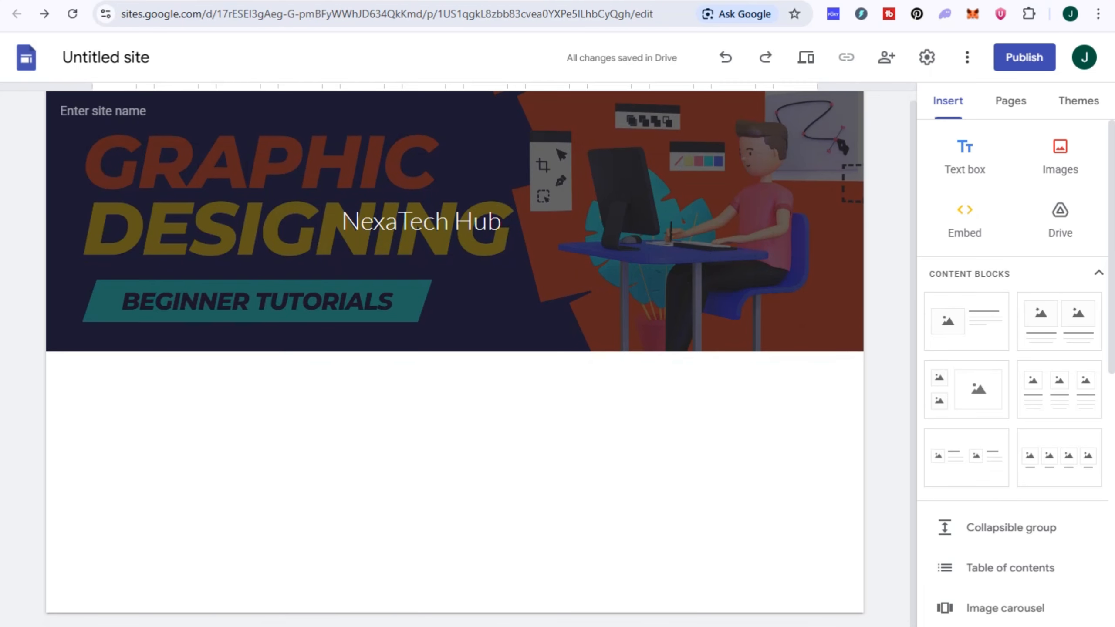
click(1058, 156)
click(1060, 157)
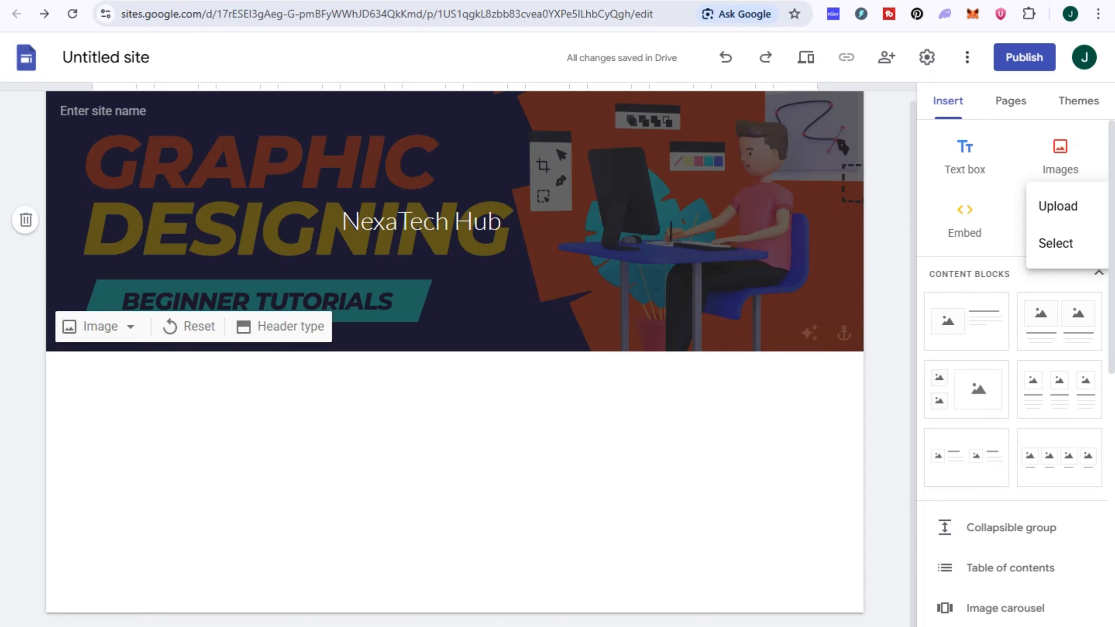
click(965, 157)
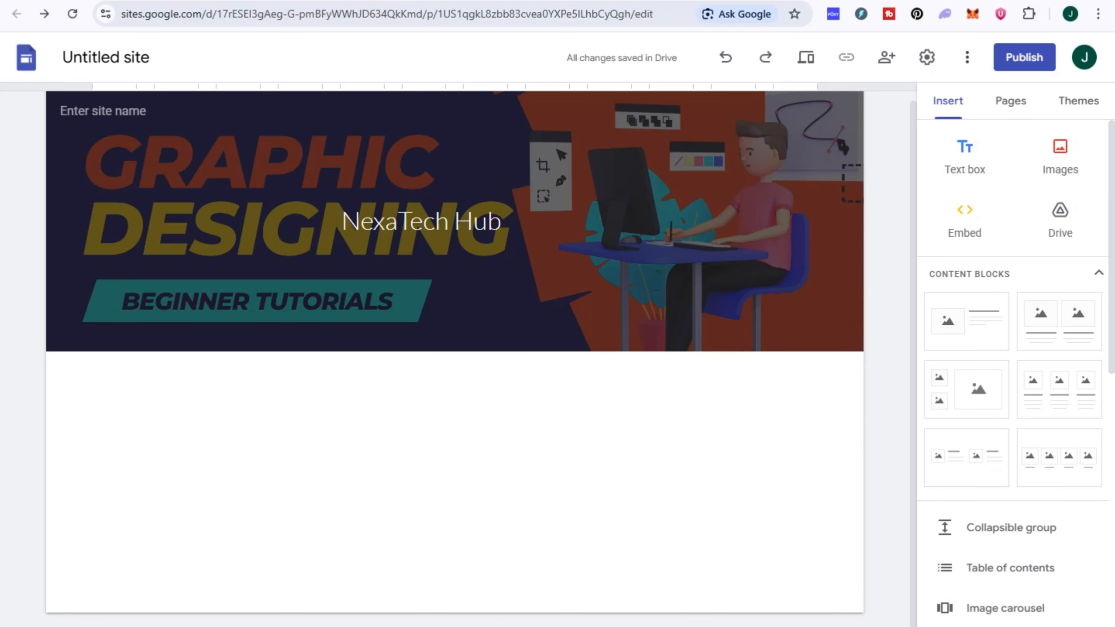
- Insert an image-and-text section and stretch its image to show the whole Ironwork Solutions logo
click(966, 322)
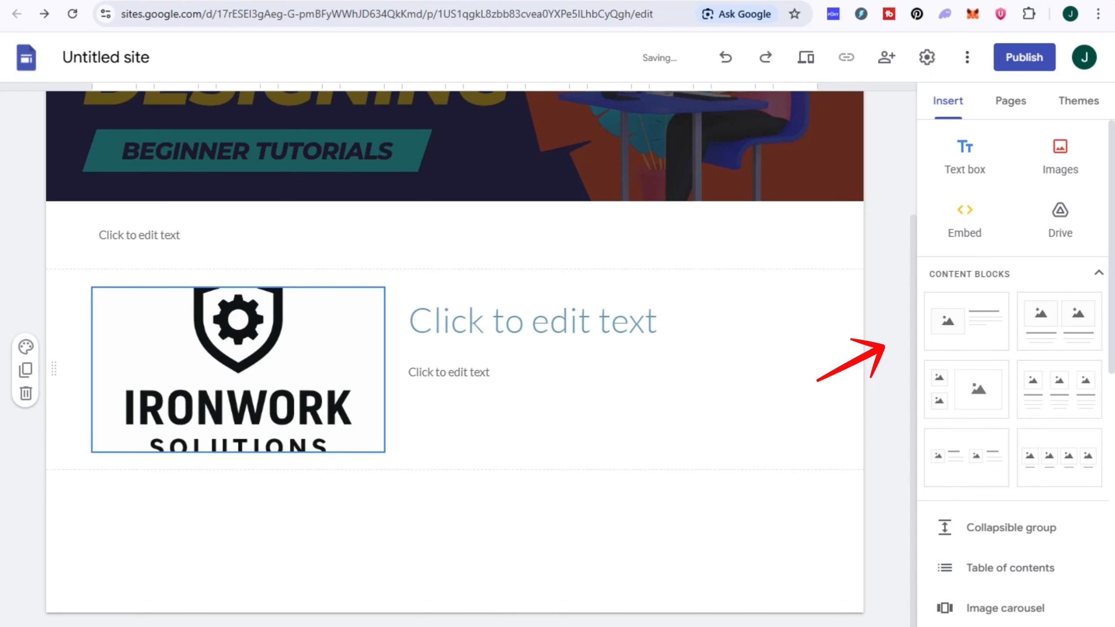
click(238, 370)
drag(238, 453, 238, 573)
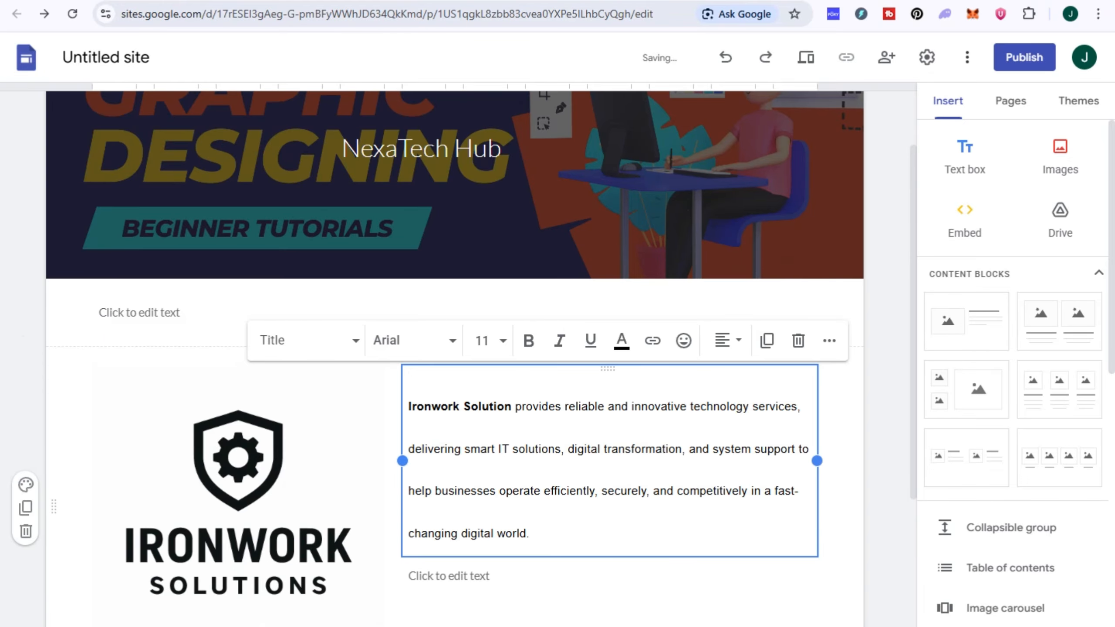
- Set the Ironwork Solution description paragraph to Arial, size 12
drag(817, 461, 847, 460)
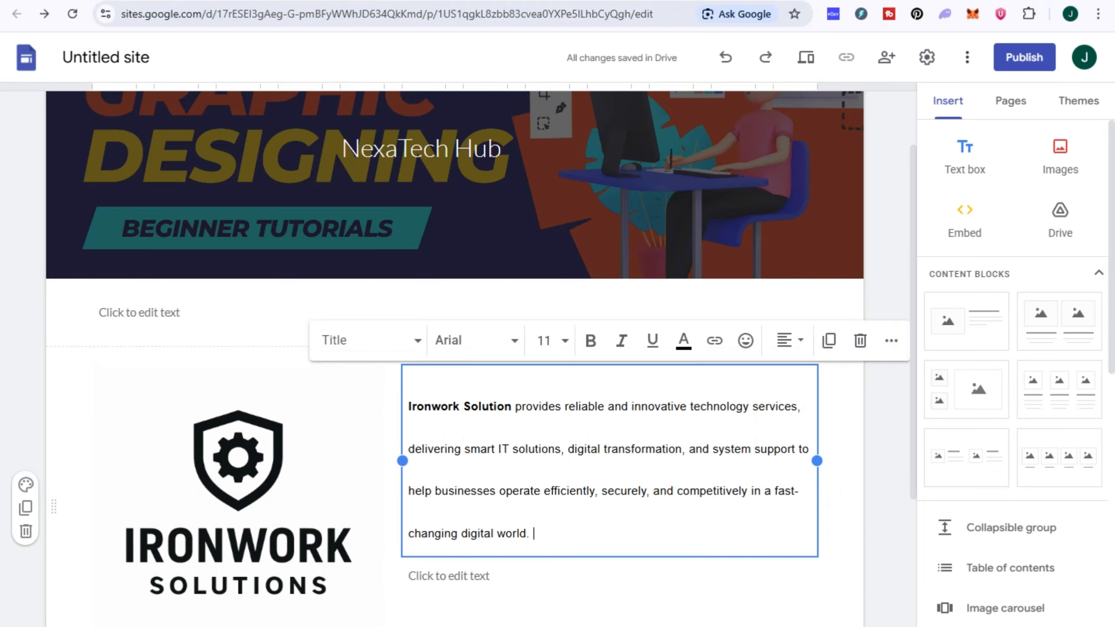
click(552, 341)
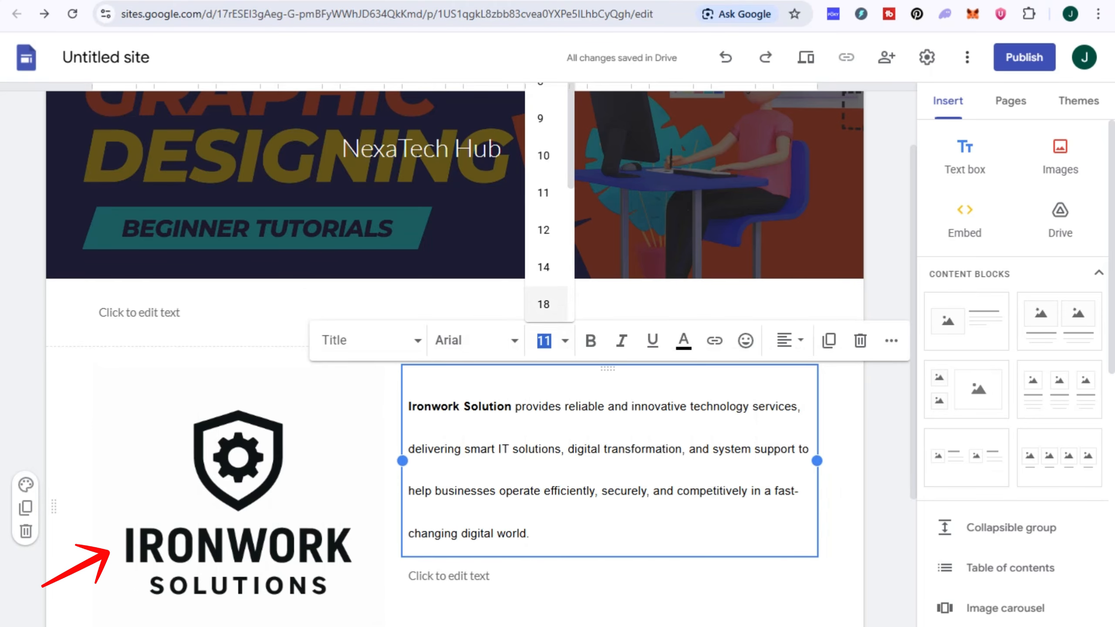
click(550, 231)
triple_click(531, 406)
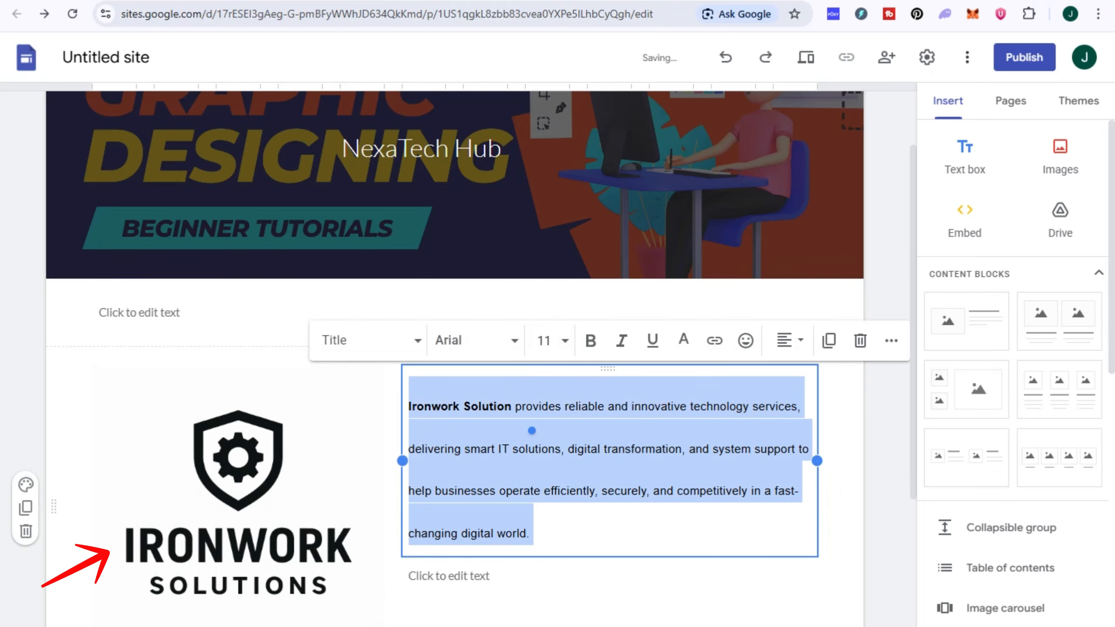
click(545, 341)
click(544, 230)
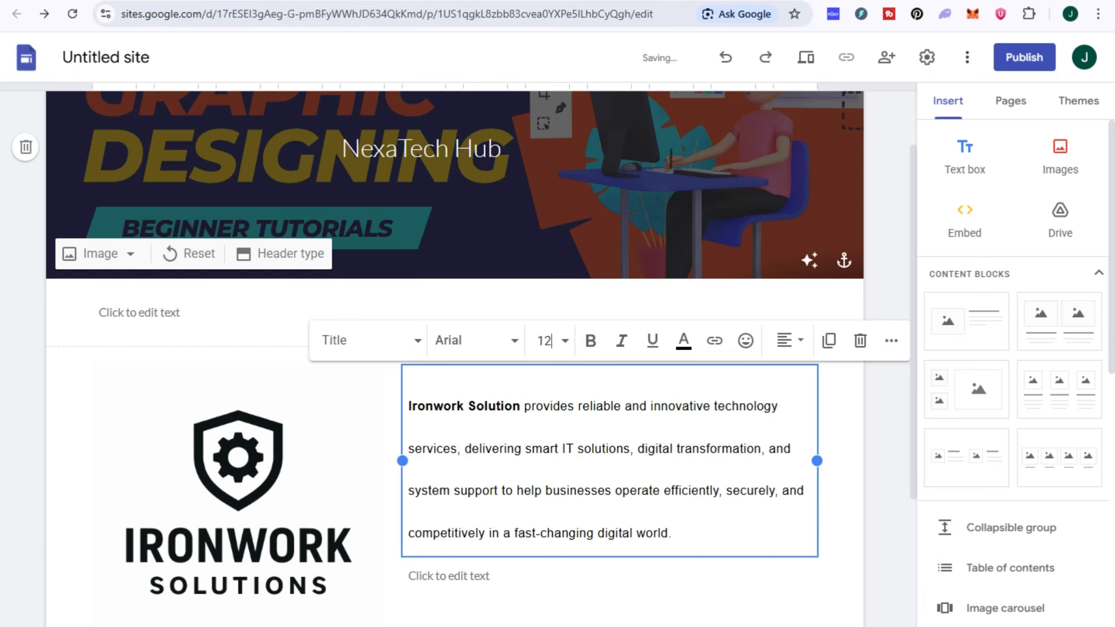
click(476, 341)
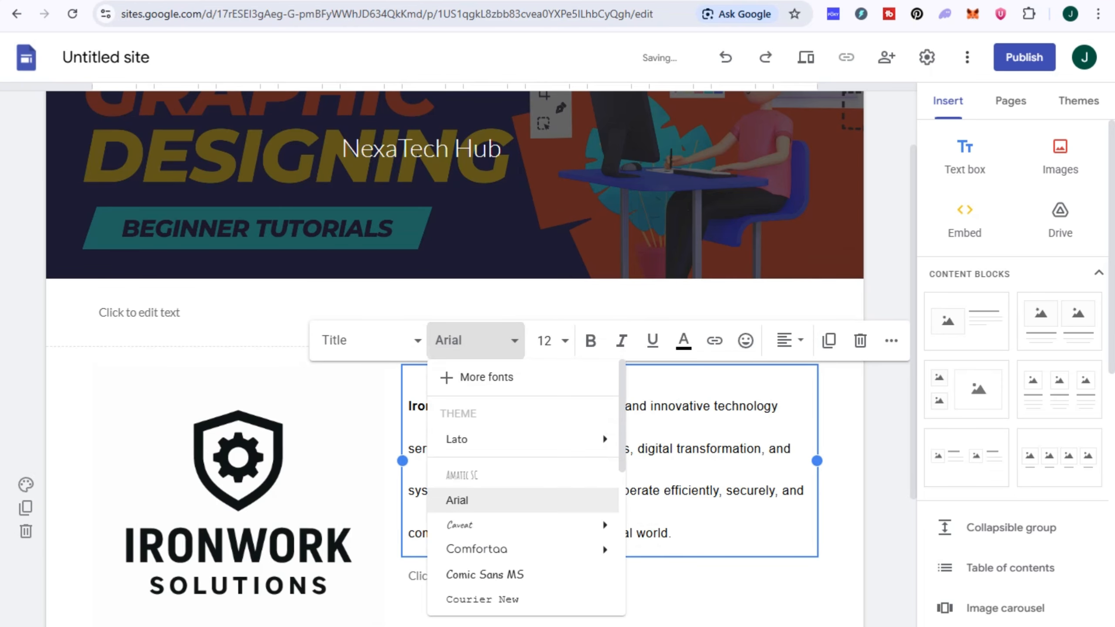
click(456, 500)
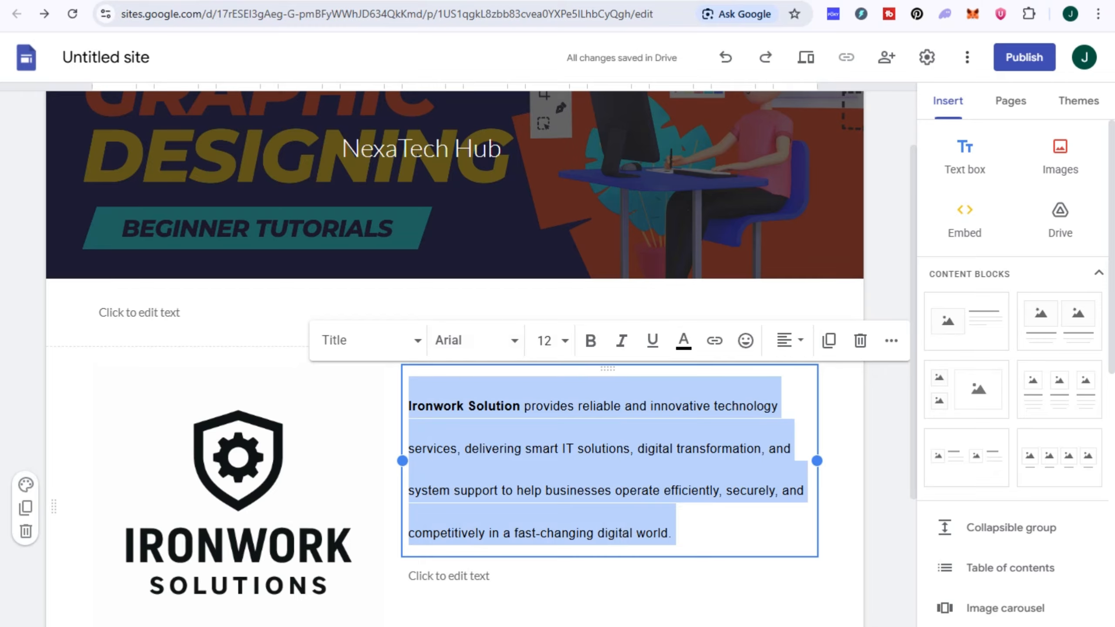
- Justify the description paragraph beside the logo
click(788, 341)
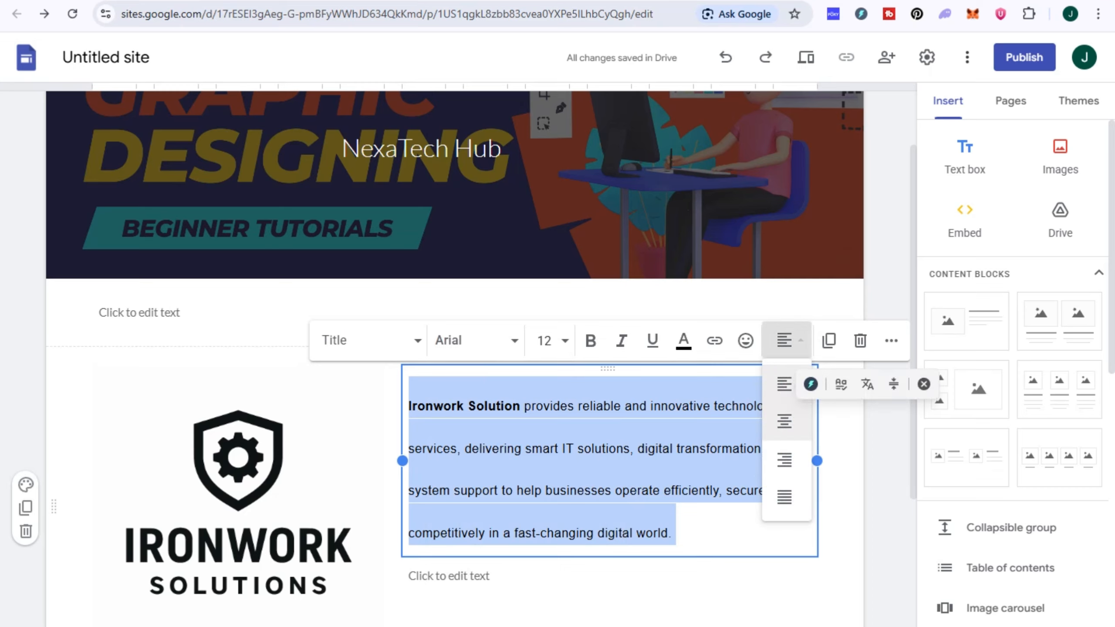
click(784, 421)
click(788, 340)
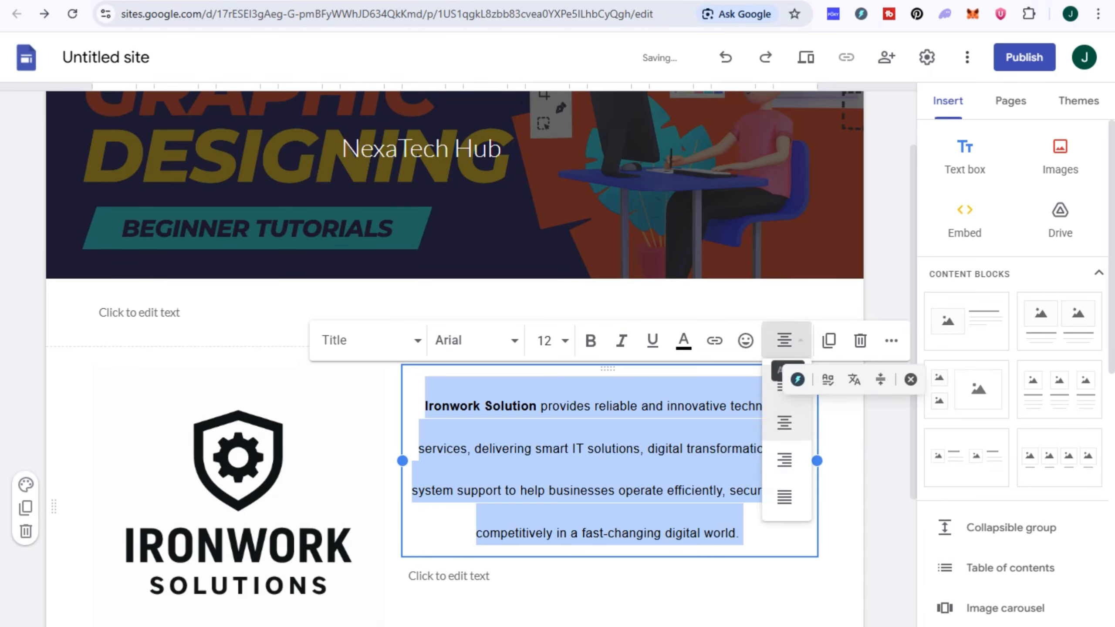
click(787, 497)
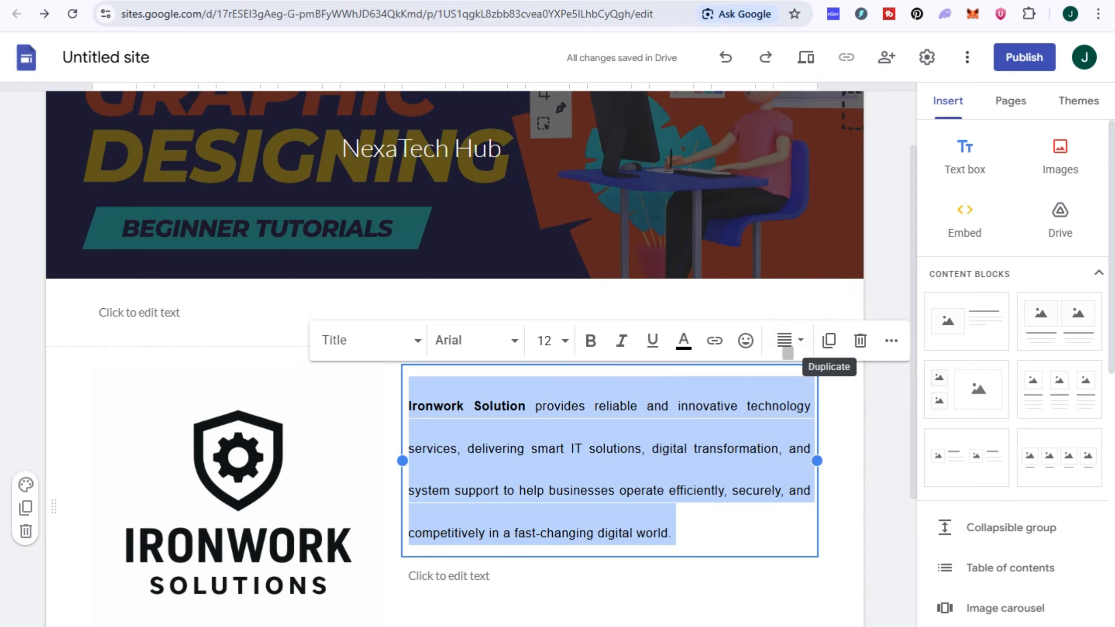
scroll(829, 347, down, 3)
click(839, 382)
scroll(839, 382, down, 1)
scroll(455, 351, down, 1)
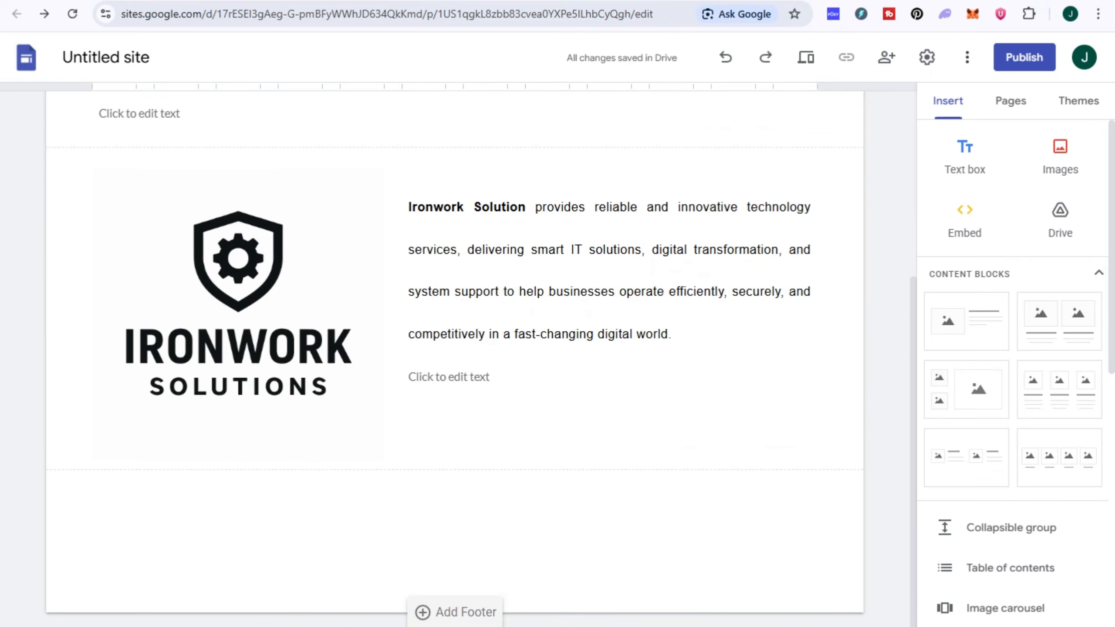
- Add a footer, then insert a two-image section and a four-image section below the logo section
click(455, 612)
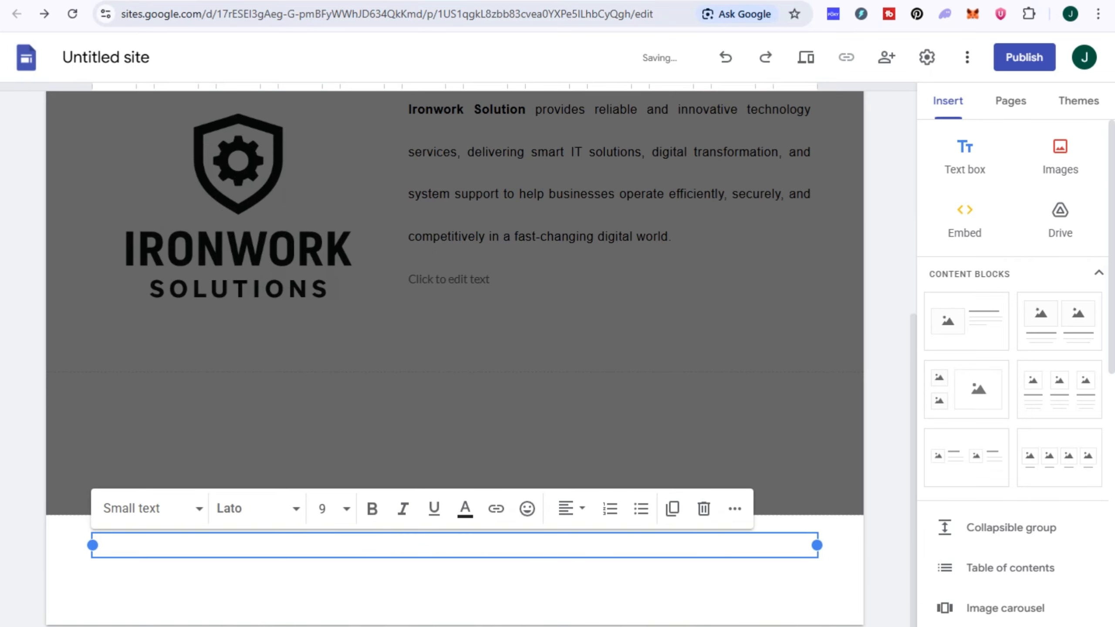
click(544, 334)
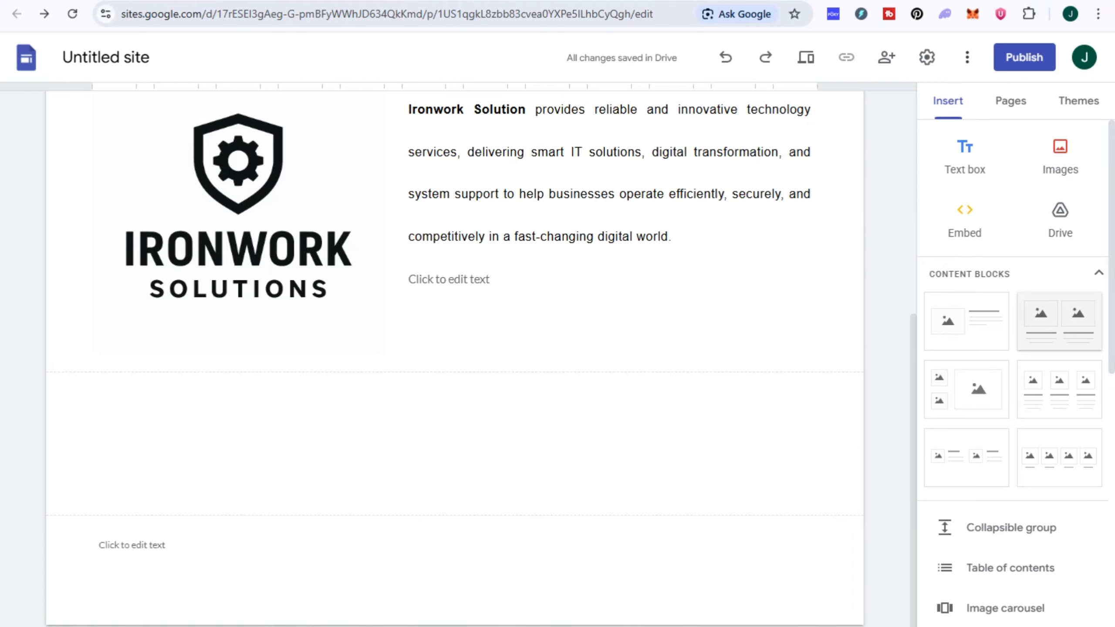
drag(1059, 323, 342, 389)
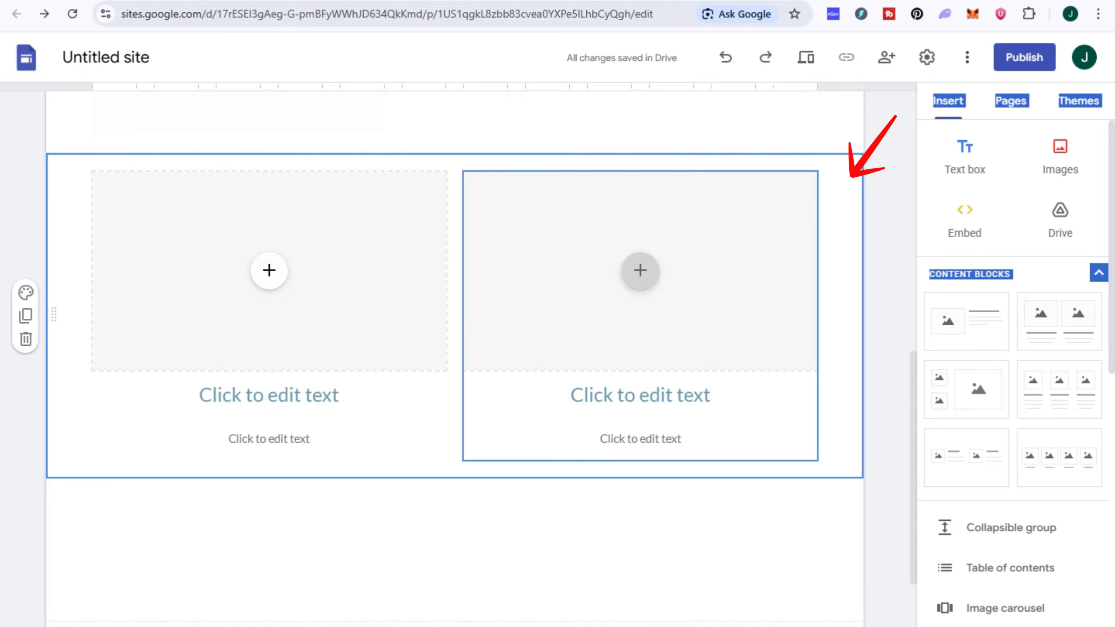
drag(1059, 457, 476, 523)
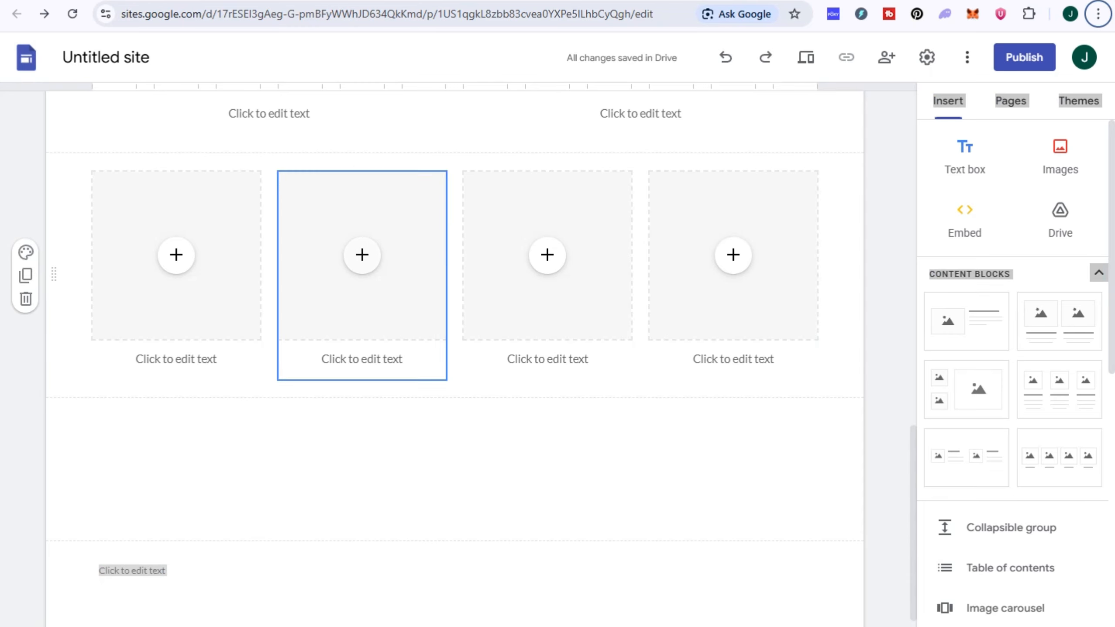
scroll(362, 255, up, 3)
scroll(269, 255, up, 3)
click(269, 255)
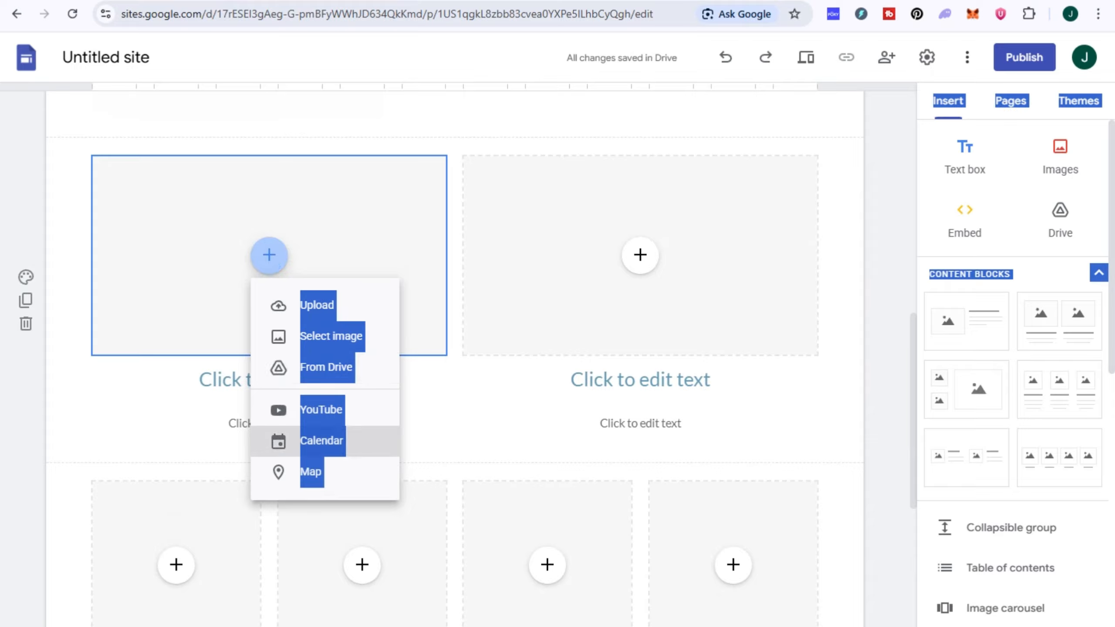
- Place a map of Hong Kong in the left block of the two-column section
click(420, 430)
click(269, 256)
click(361, 530)
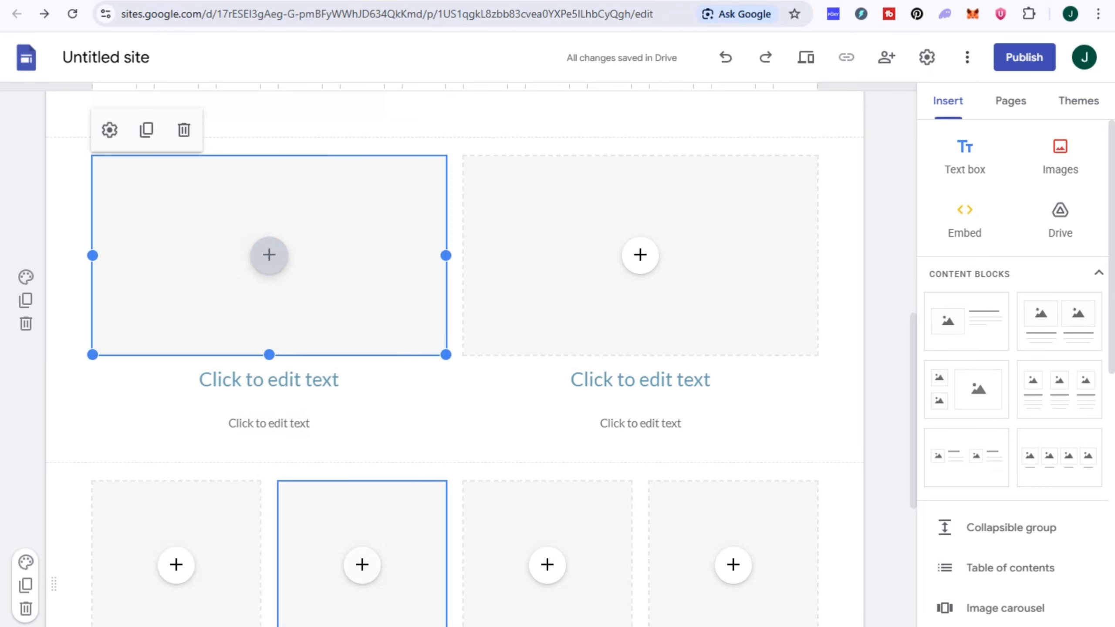
click(269, 255)
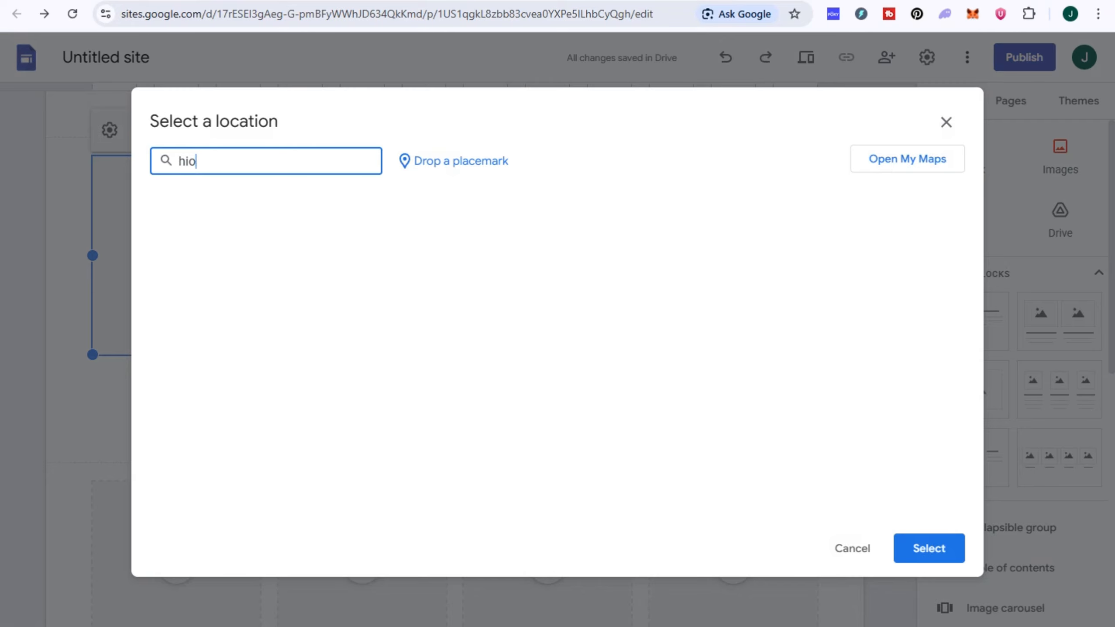
text(og)
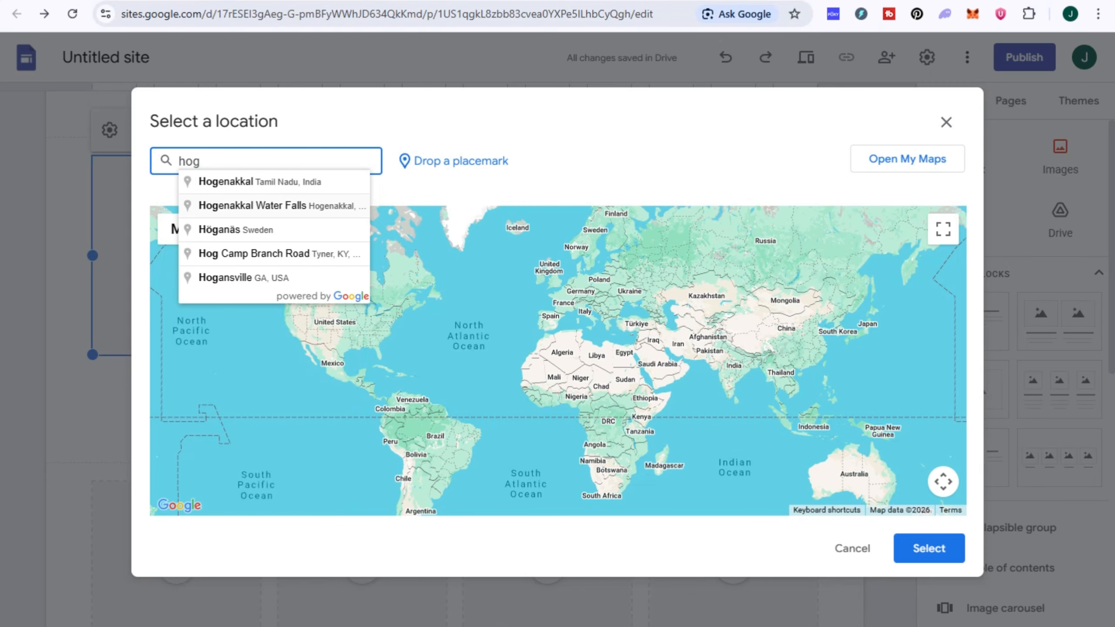
key(BackSpace)
text(g]=-)
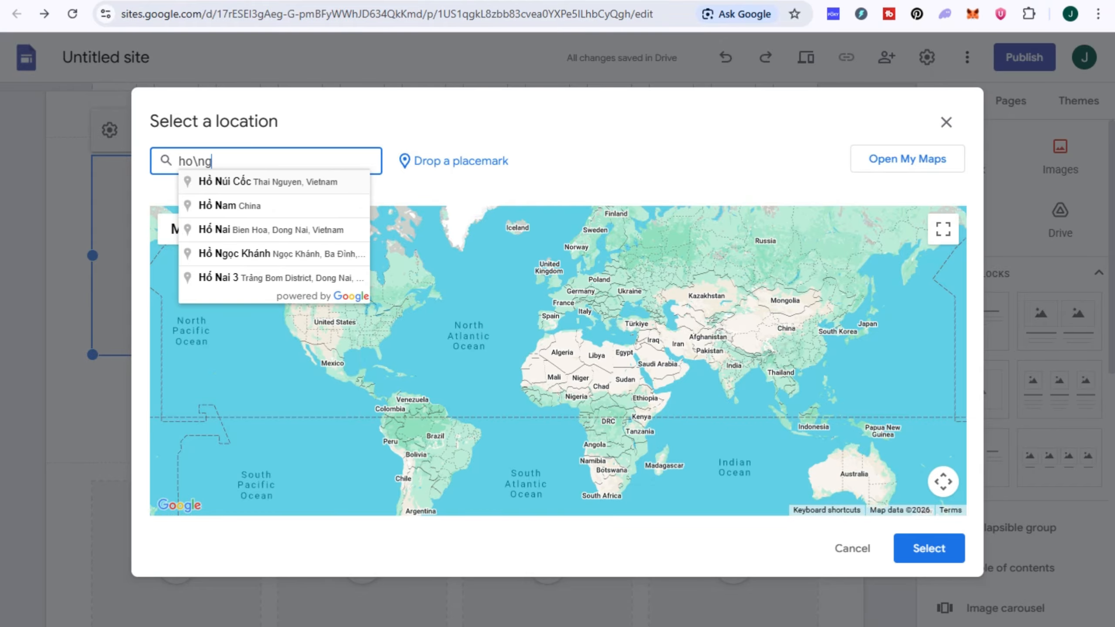
key(BackSpace)
key(BackSpace)
key(BackSpace)
key(BackSpace)
key(BackSpace)
key(BackSpace)
key(BackSpace)
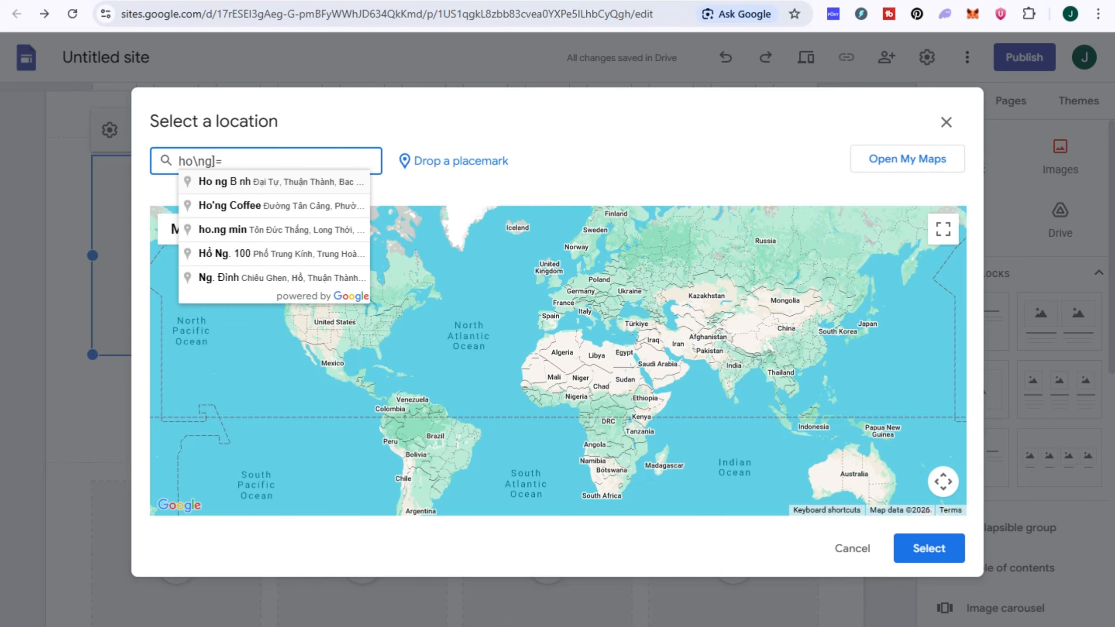
text(ngko)
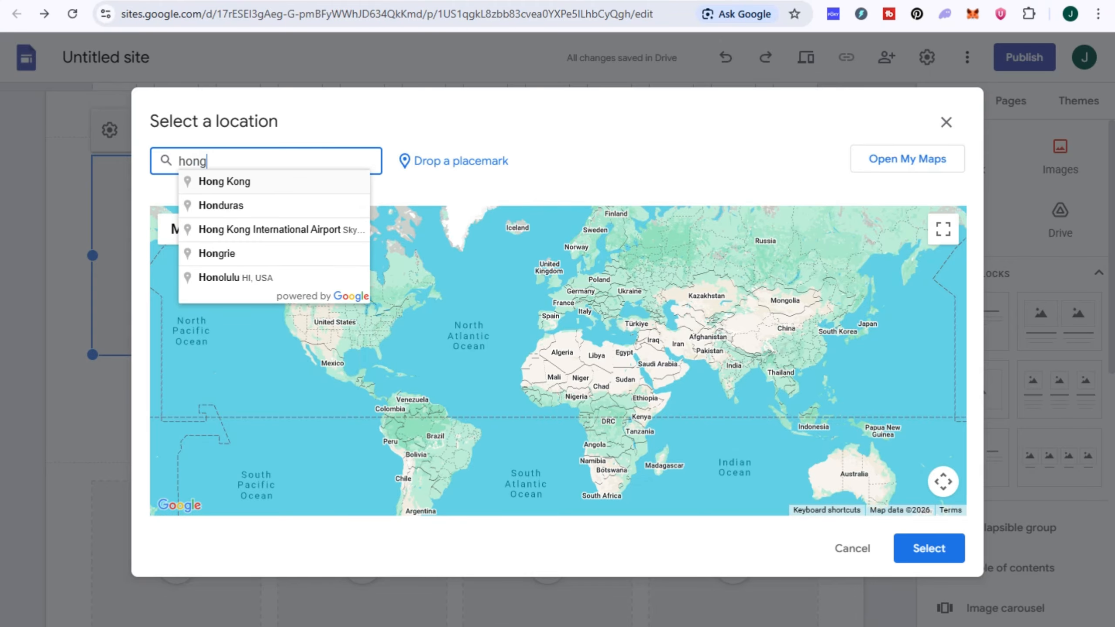
key(BackSpace)
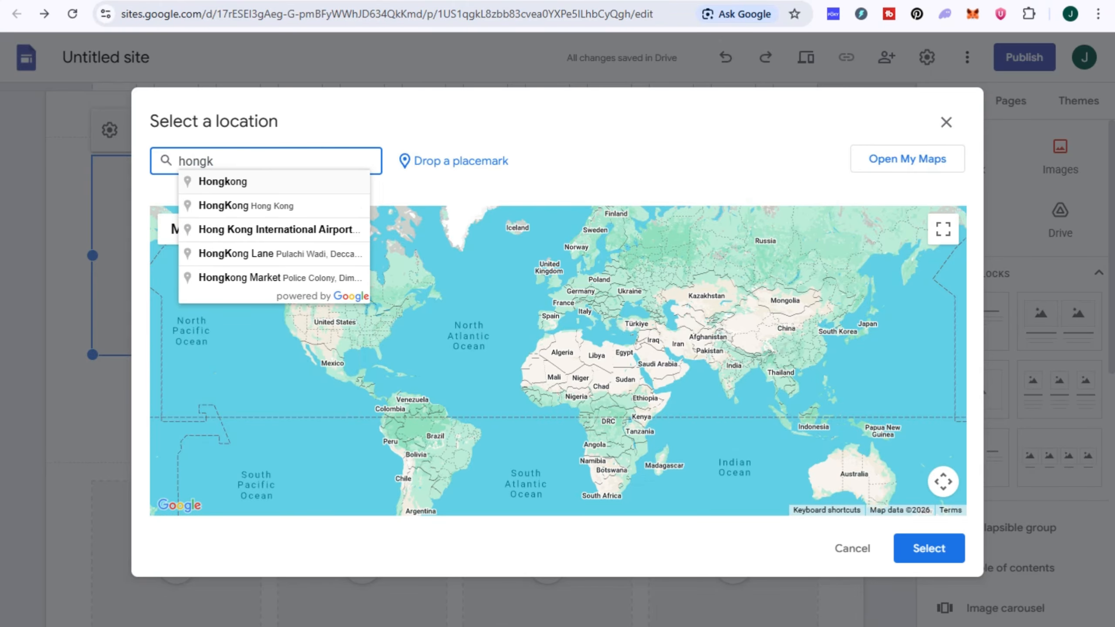
click(246, 182)
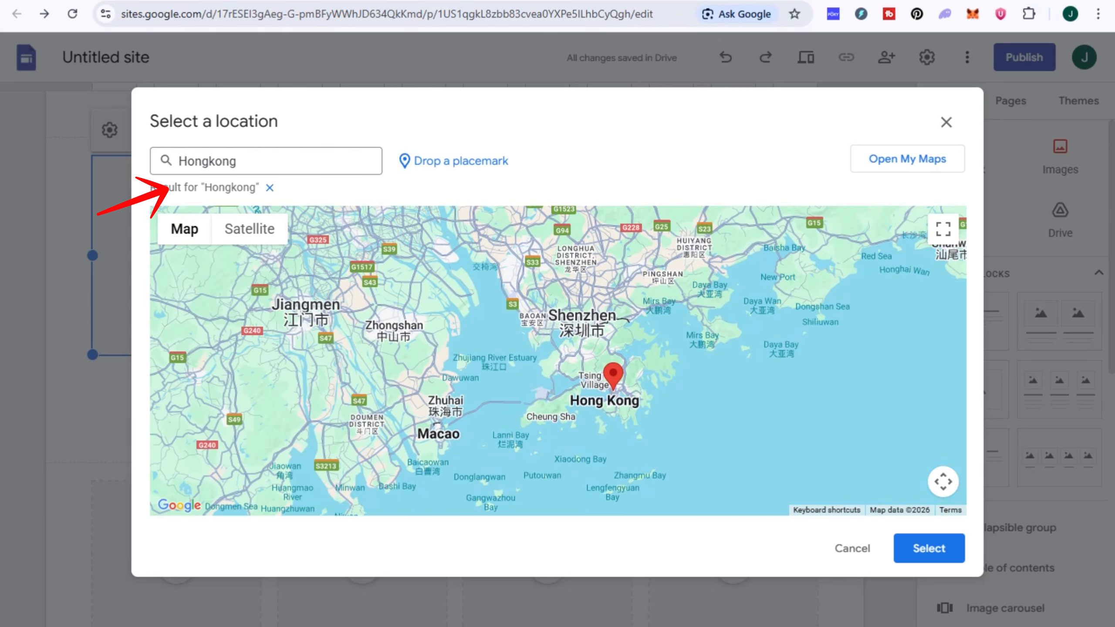
drag(558, 386, 554, 343)
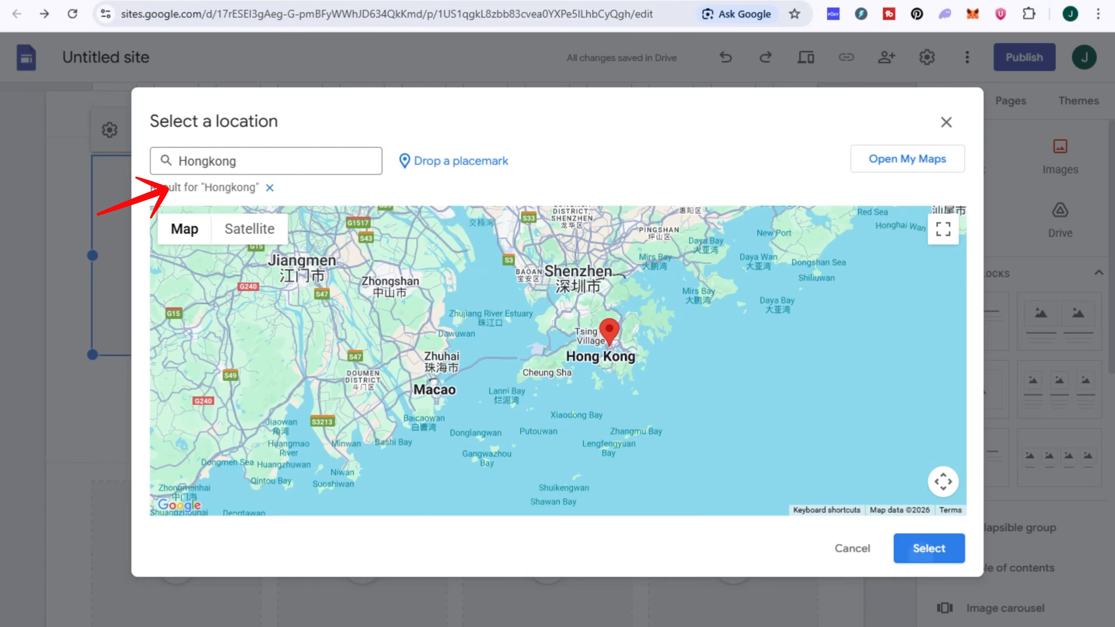
click(929, 548)
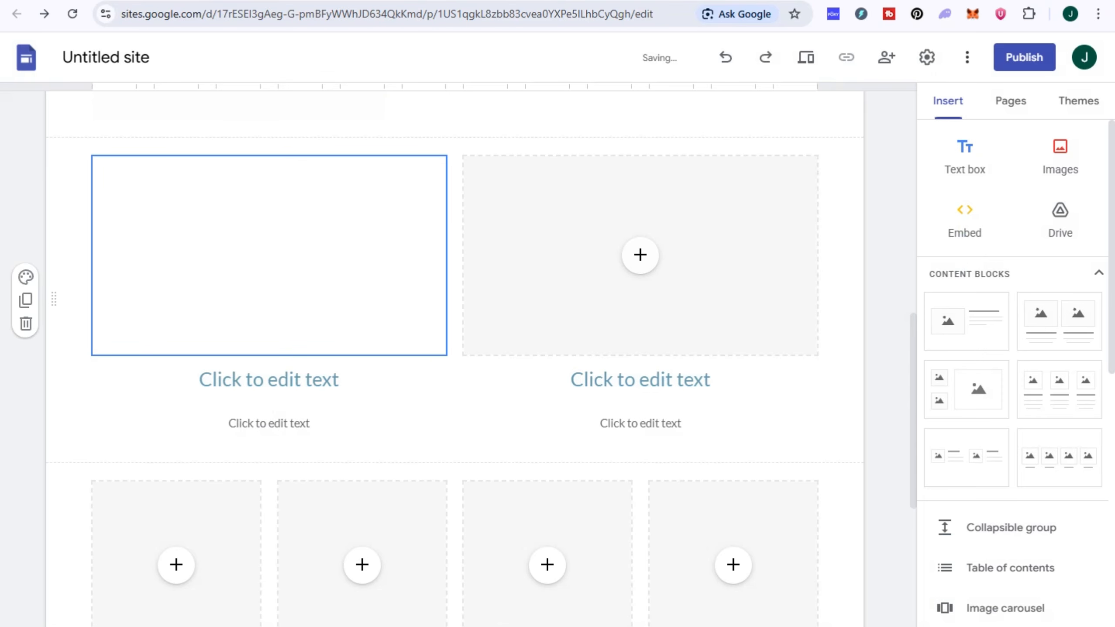
- Change the left block's heading to ADDRESS
click(269, 379)
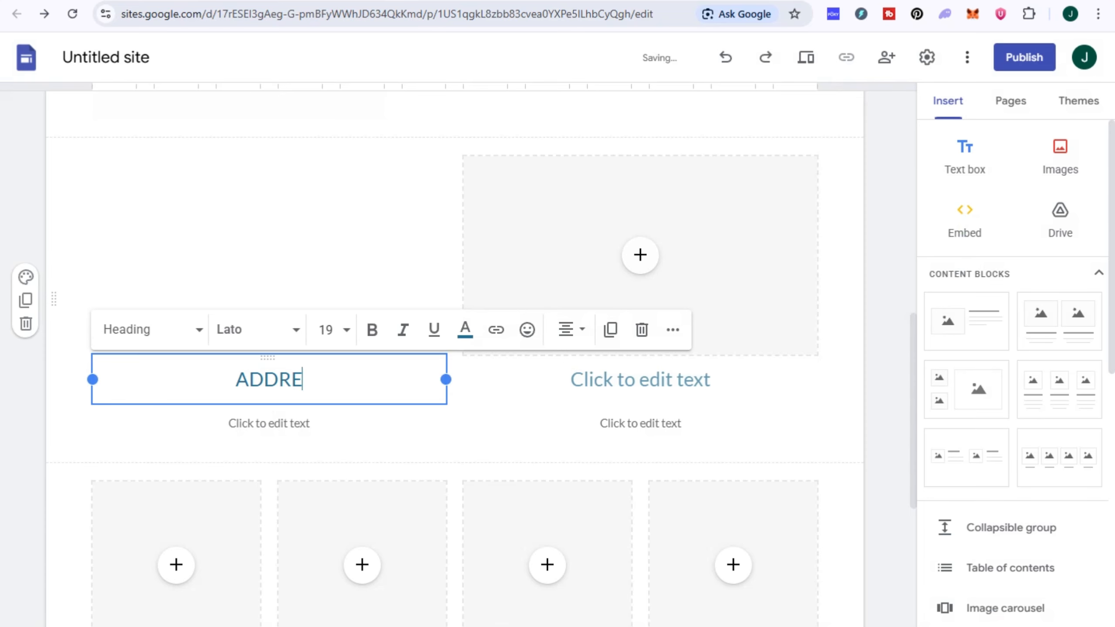
text(S)
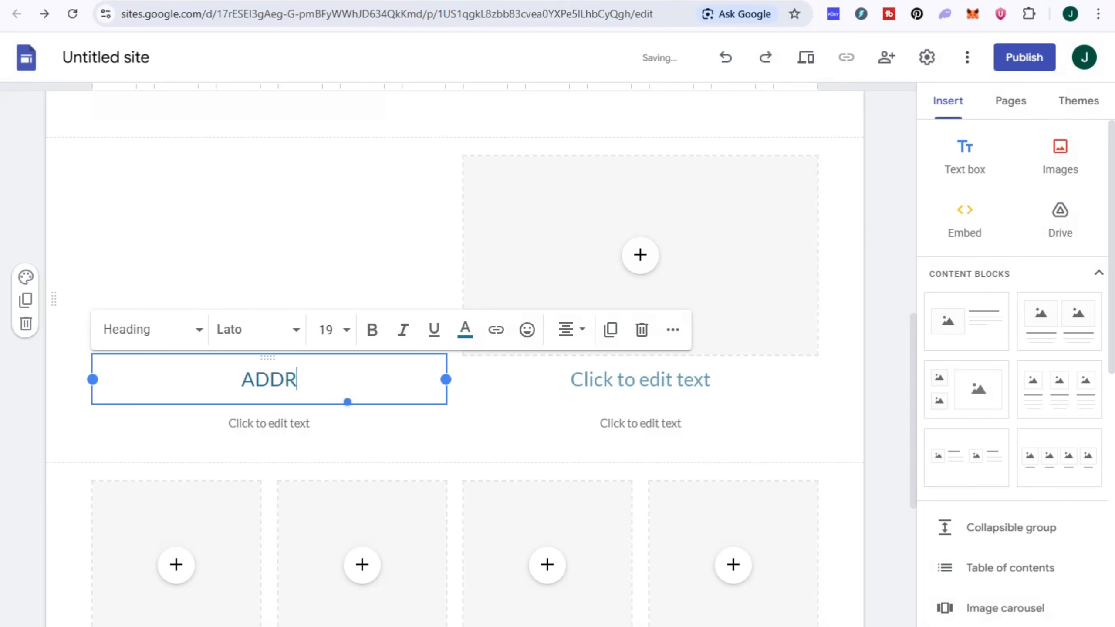
text(ESSS)
key(BackSpace)
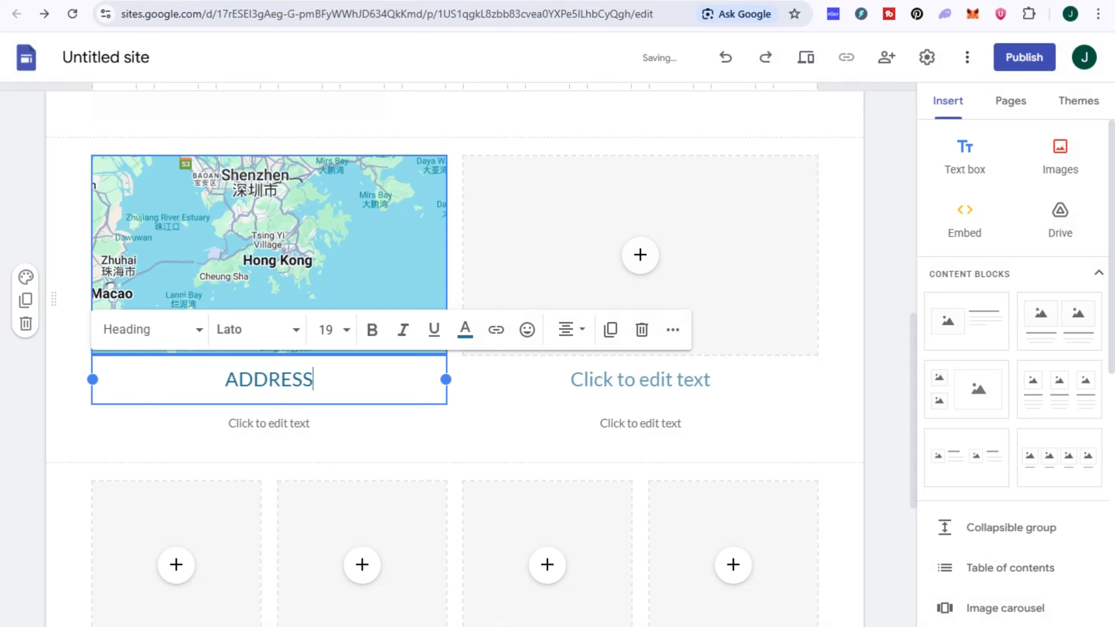
click(640, 255)
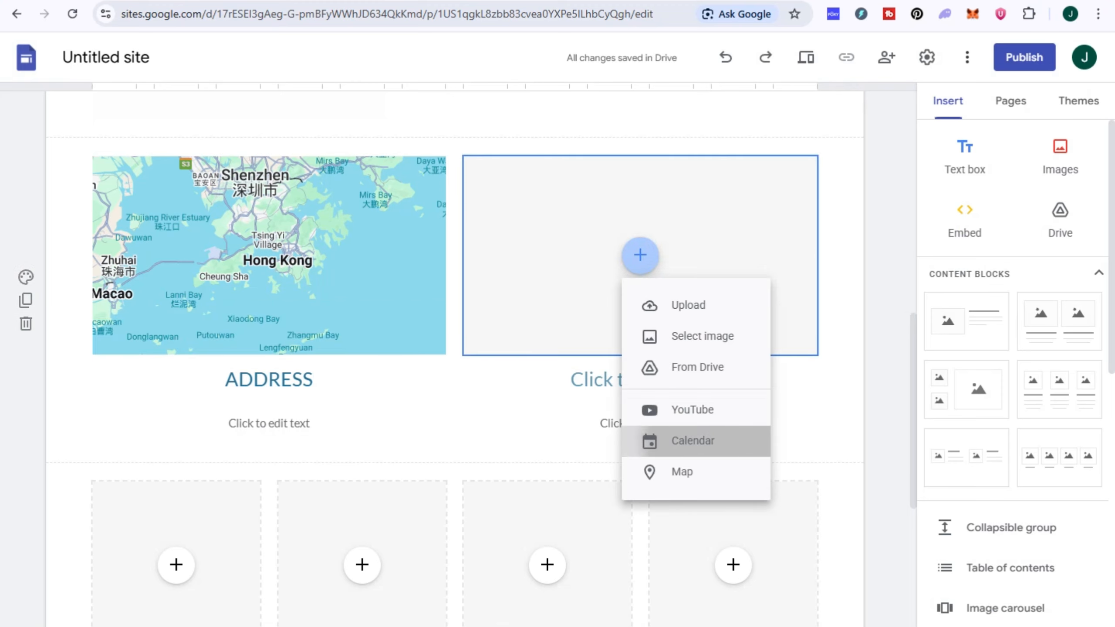
- Embed the personal calendar in the right block
click(692, 440)
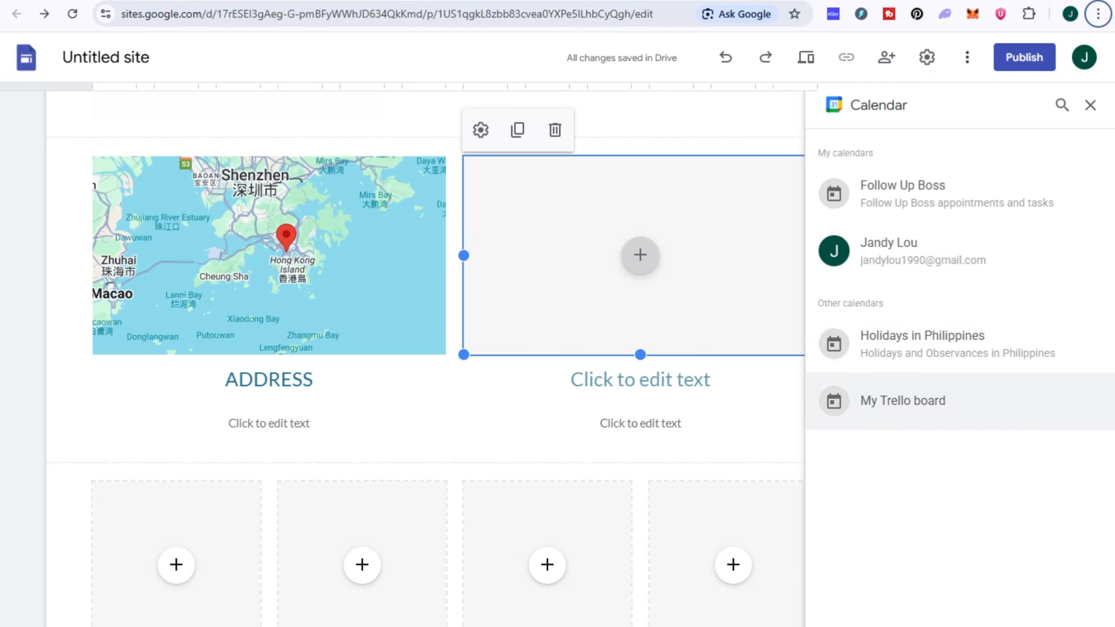
click(922, 251)
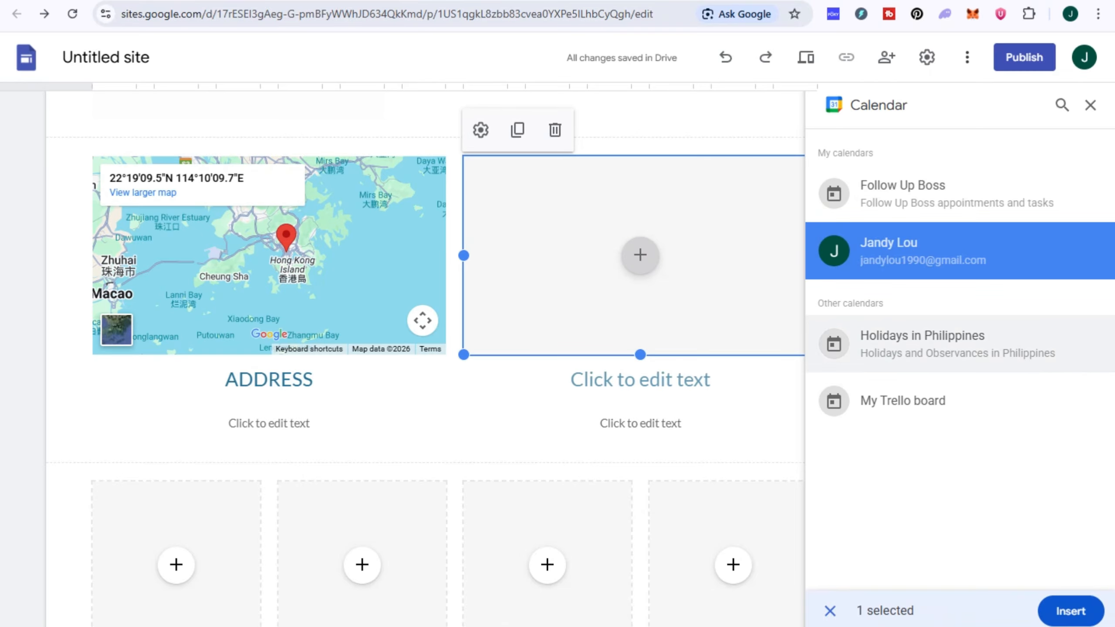
click(1068, 609)
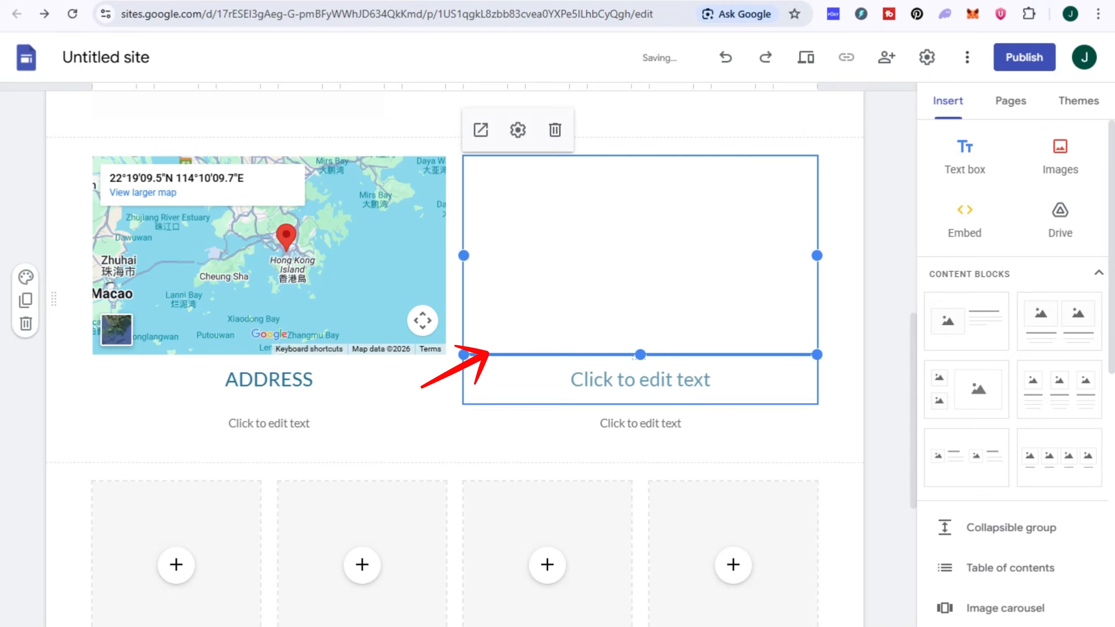
- Change the right block's heading to SCHEDULE
click(640, 379)
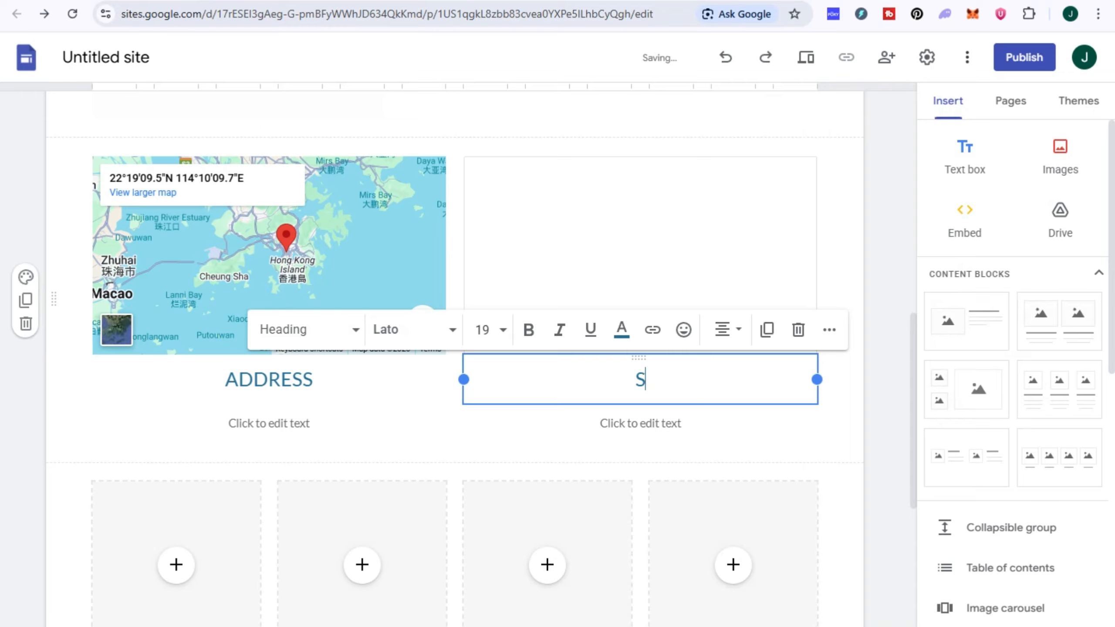
text(CHEDULE)
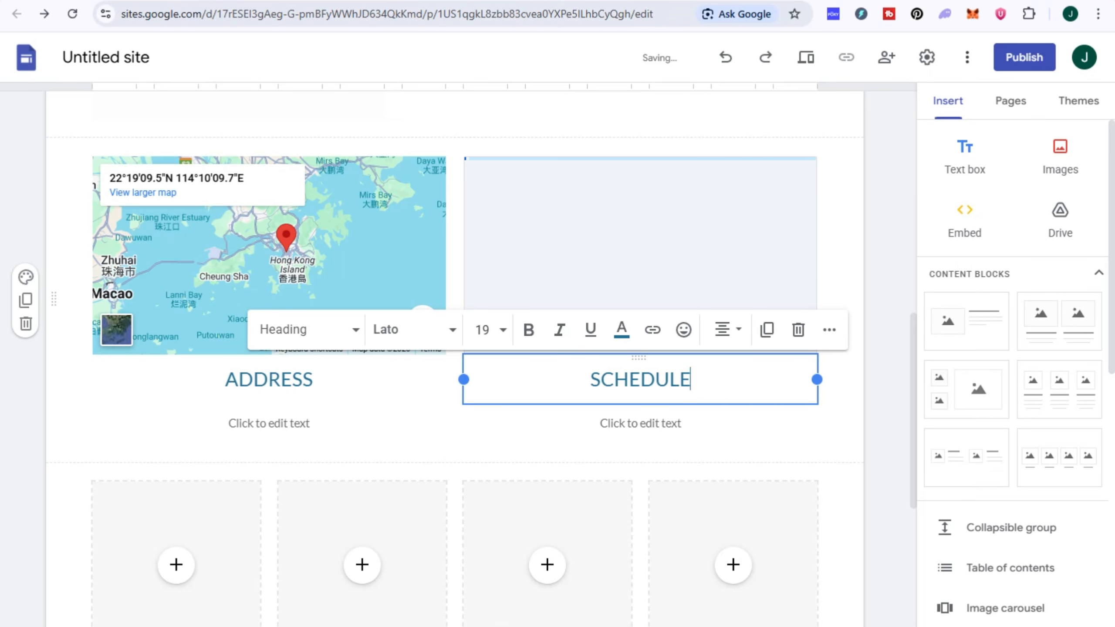
click(269, 422)
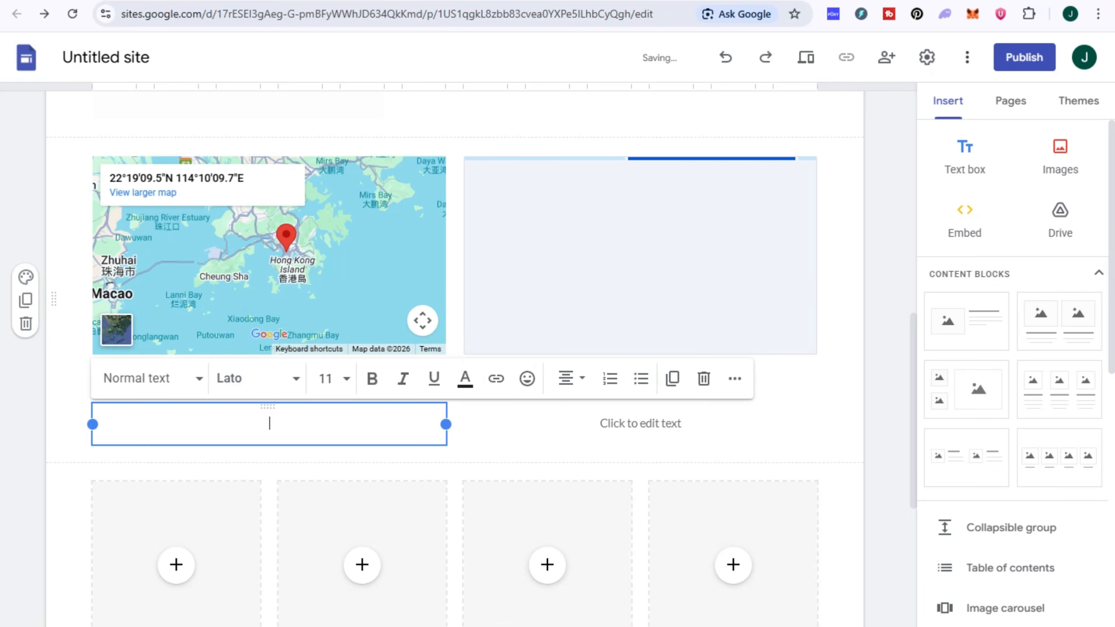
click(640, 423)
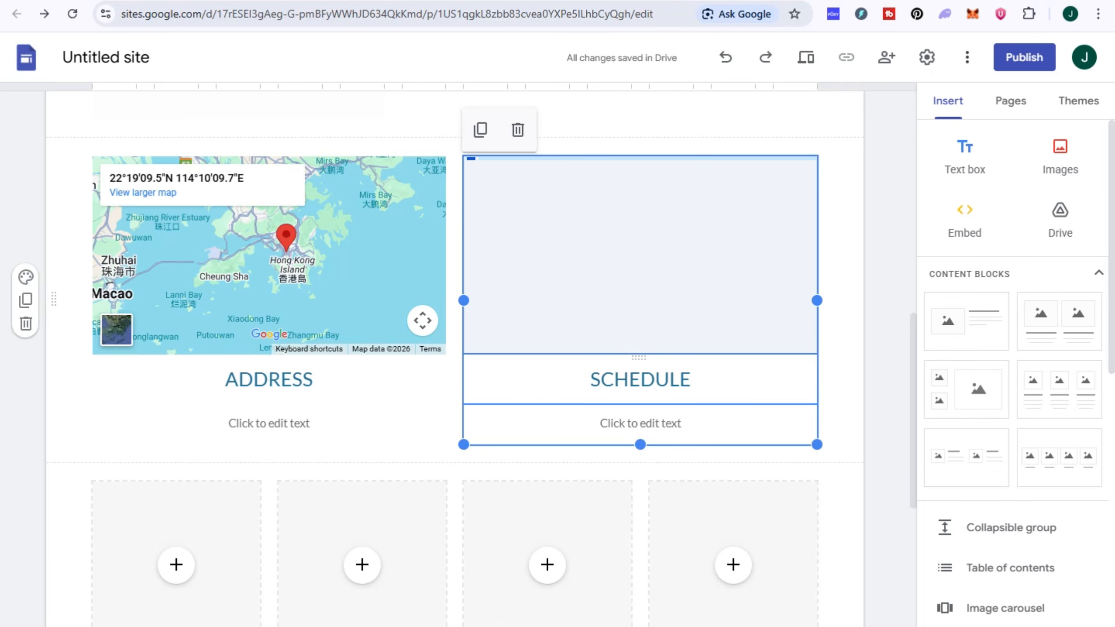
- Invite a collaborator by e-mail address with the Editor role and send the invitation
scroll(362, 332, down, 5)
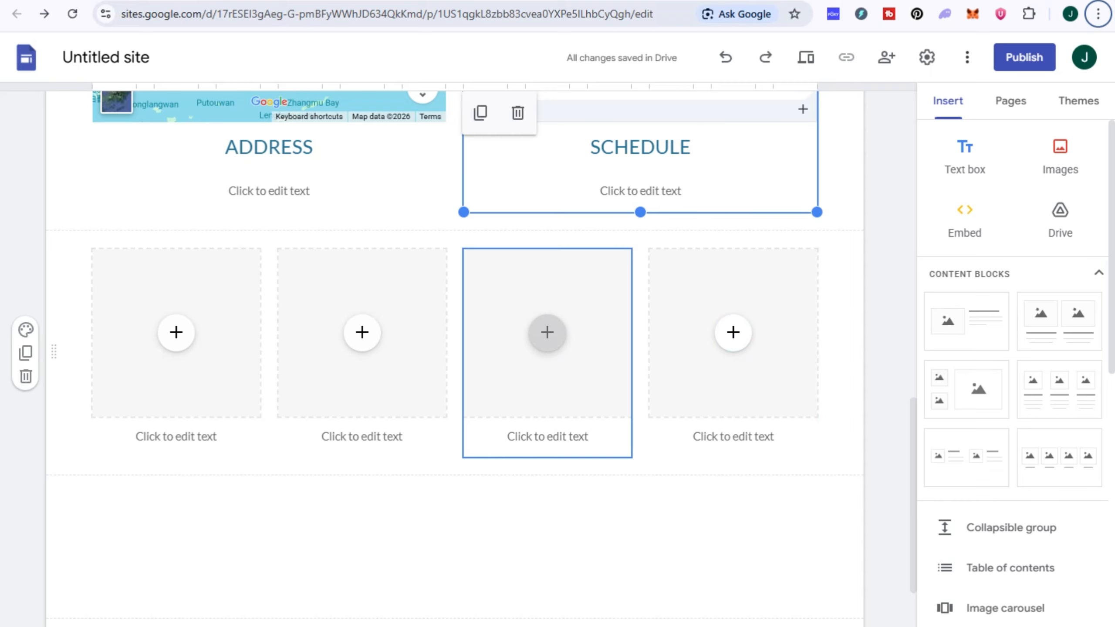
scroll(547, 331, up, 15)
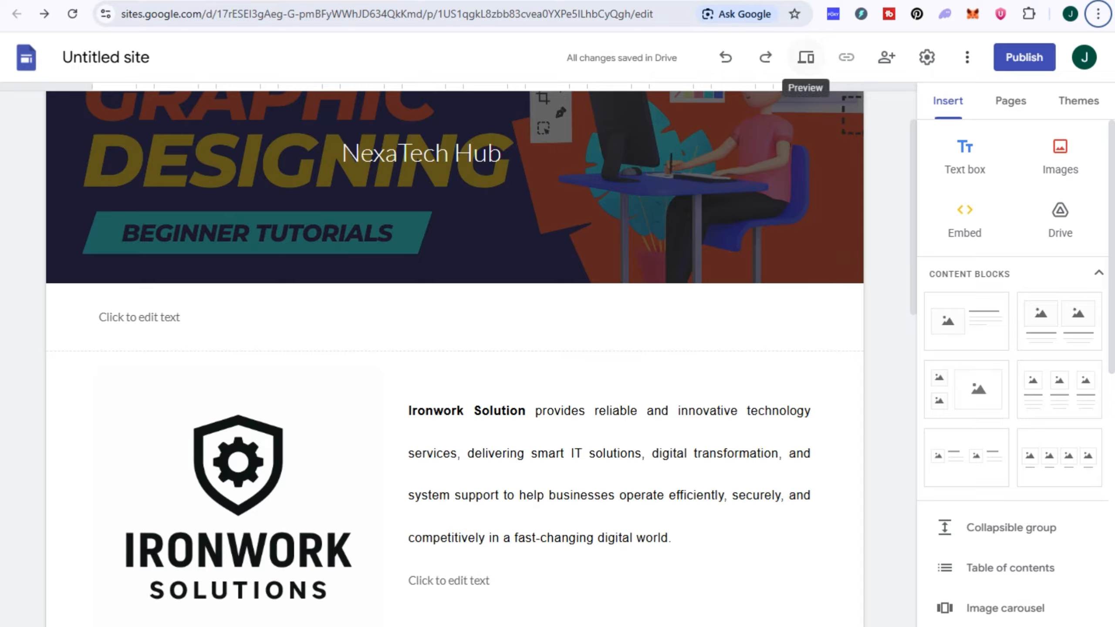
click(886, 57)
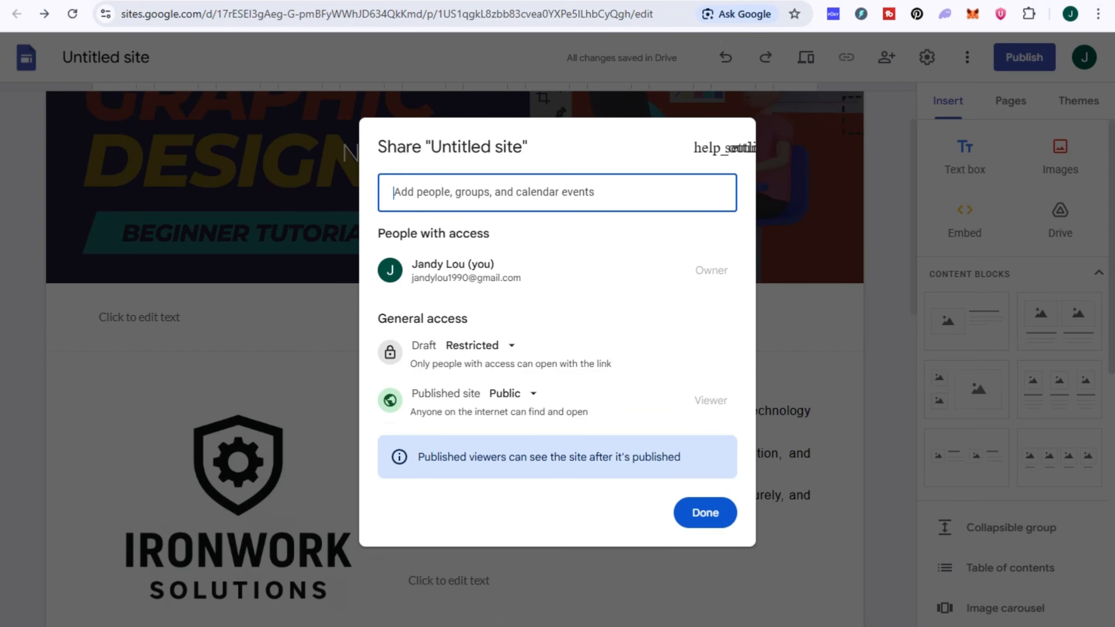
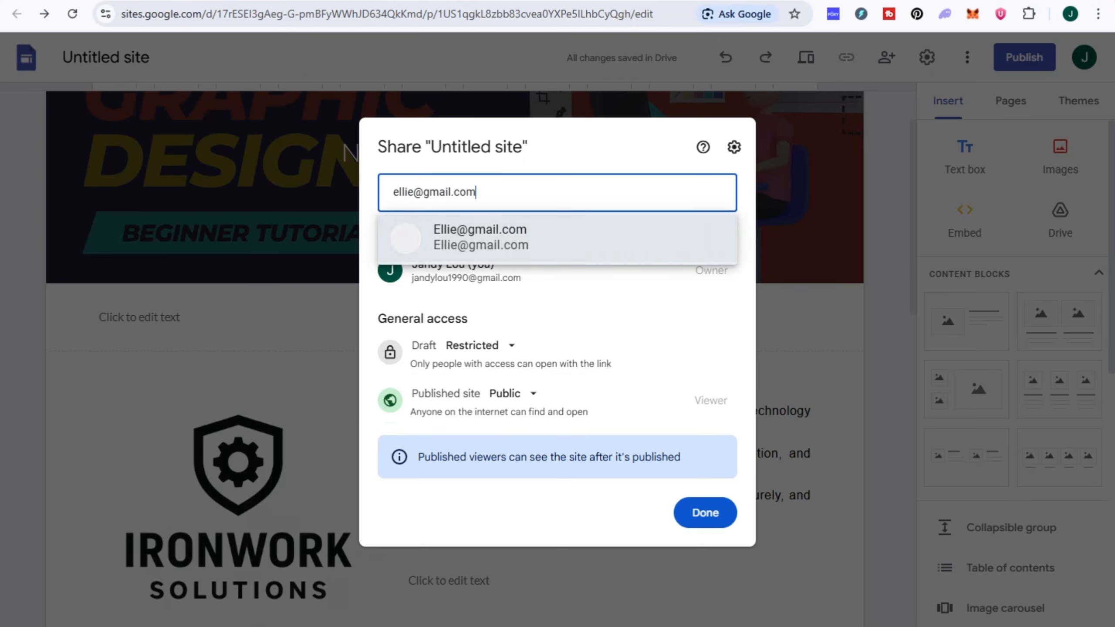
key(Return)
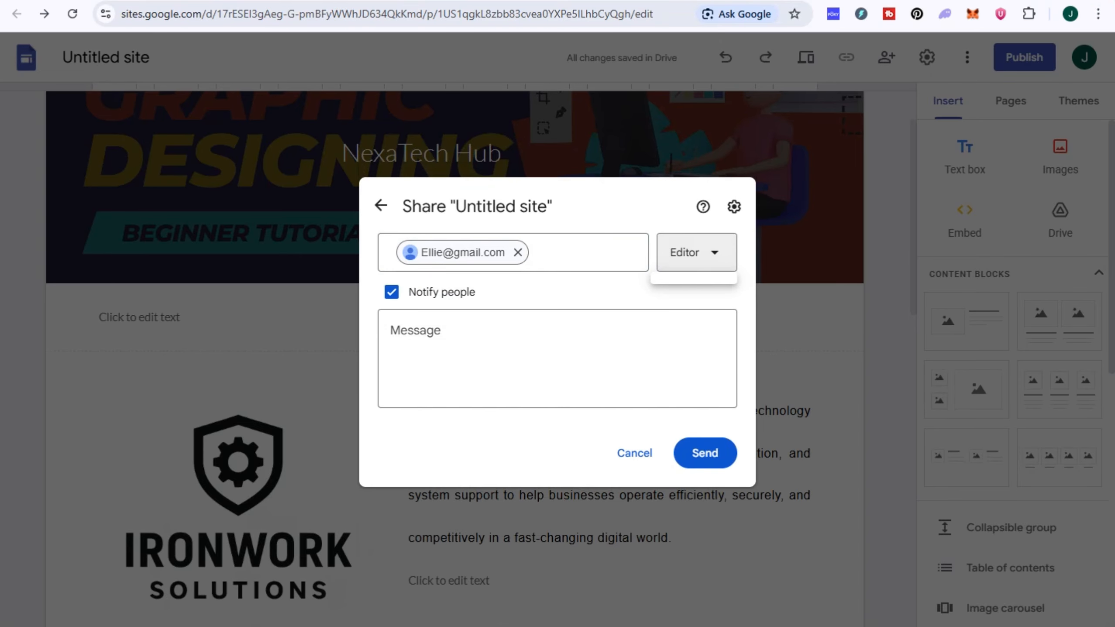
click(696, 252)
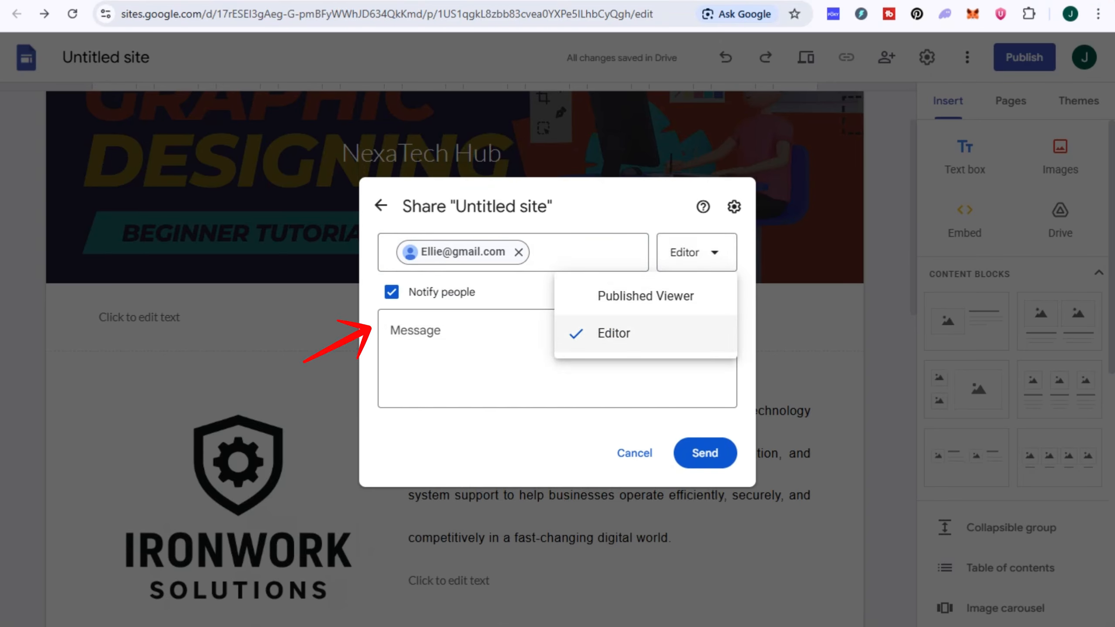
click(477, 357)
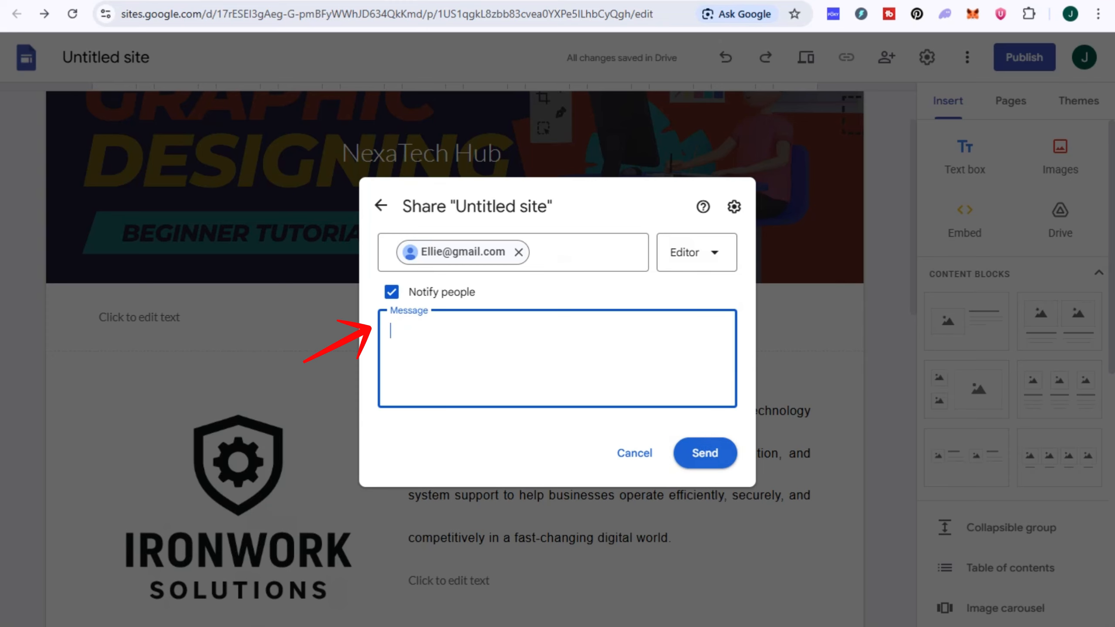
click(705, 453)
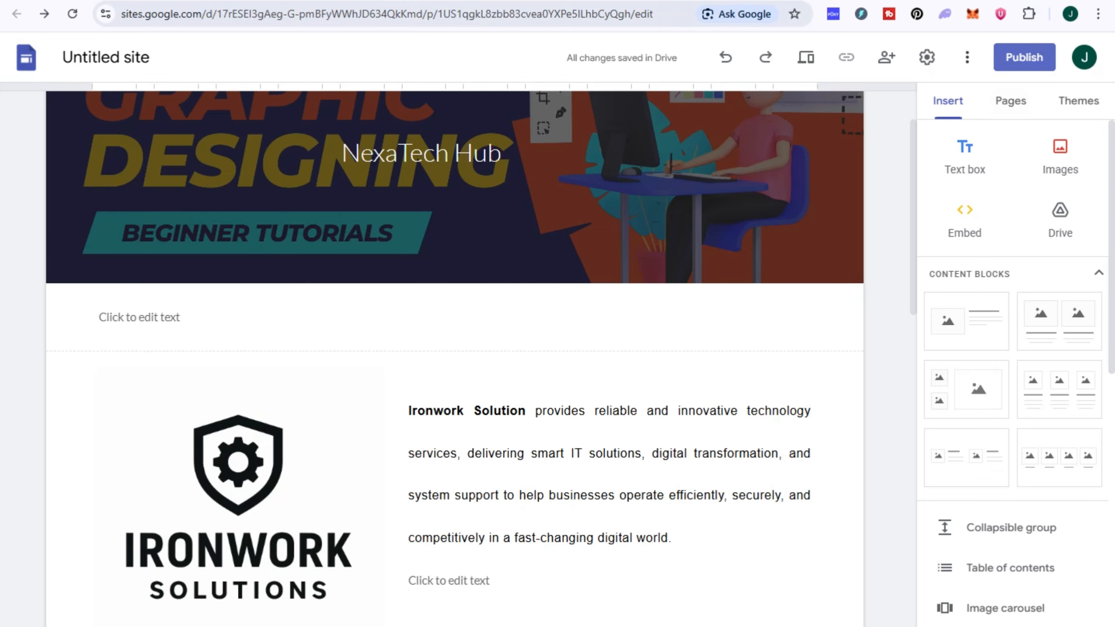
- Open Settings > Custom domains and start connecting a custom domain
scroll(454, 352, down, 10)
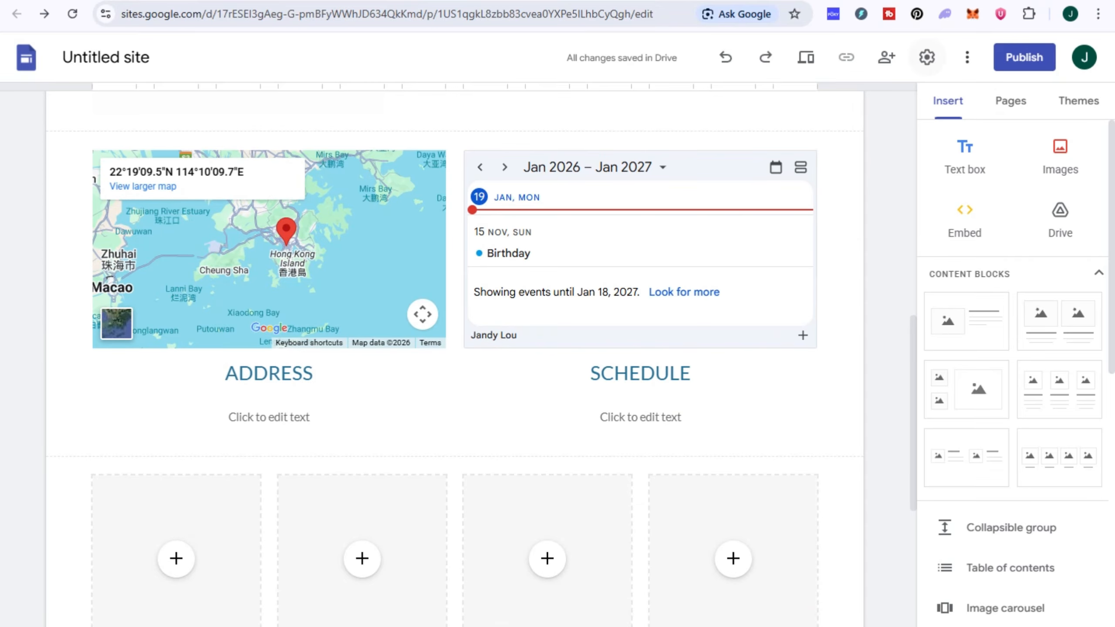
click(926, 57)
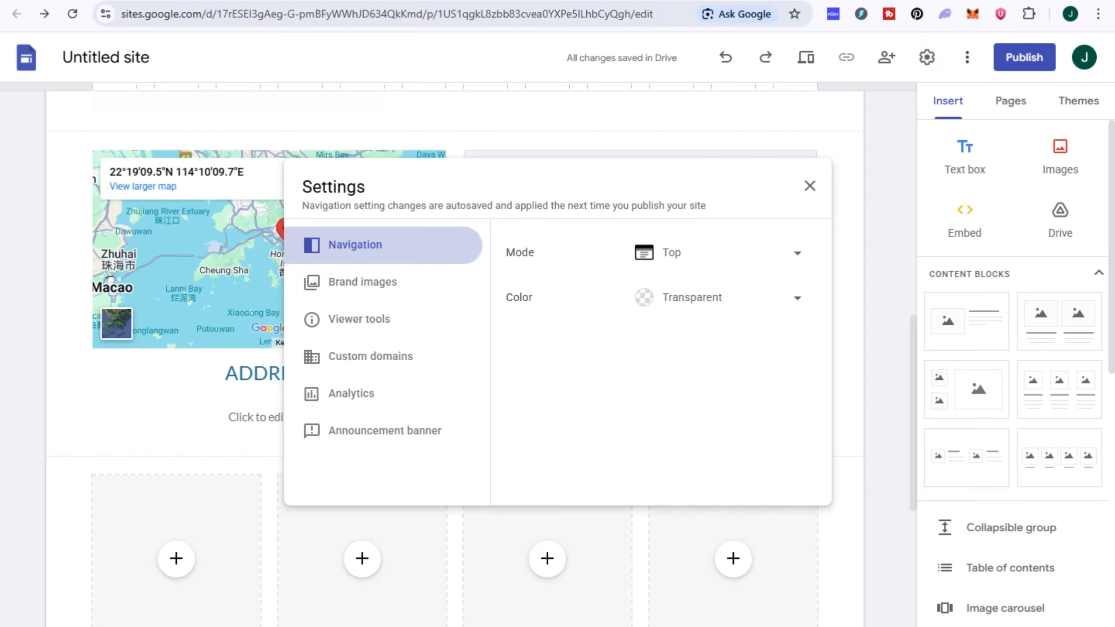
click(370, 356)
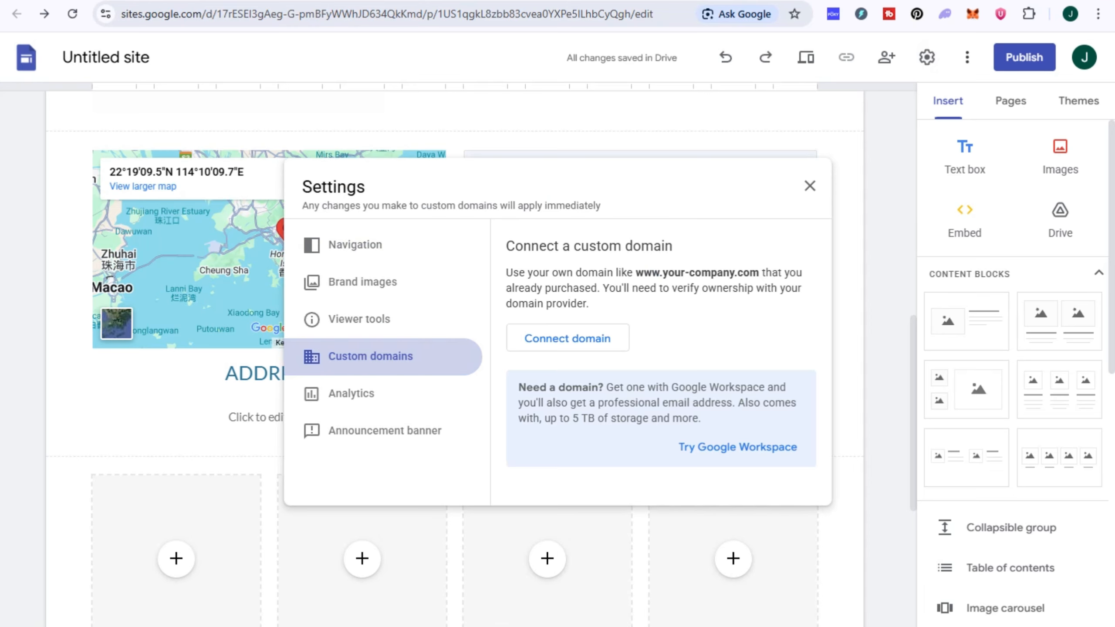
drag(515, 288, 737, 289)
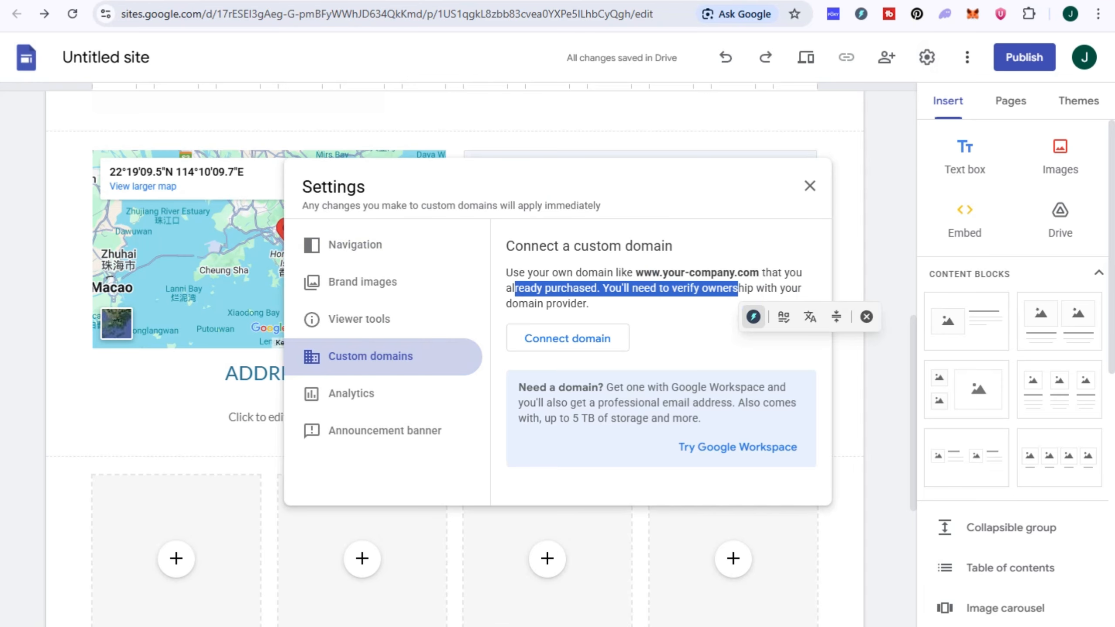
click(742, 309)
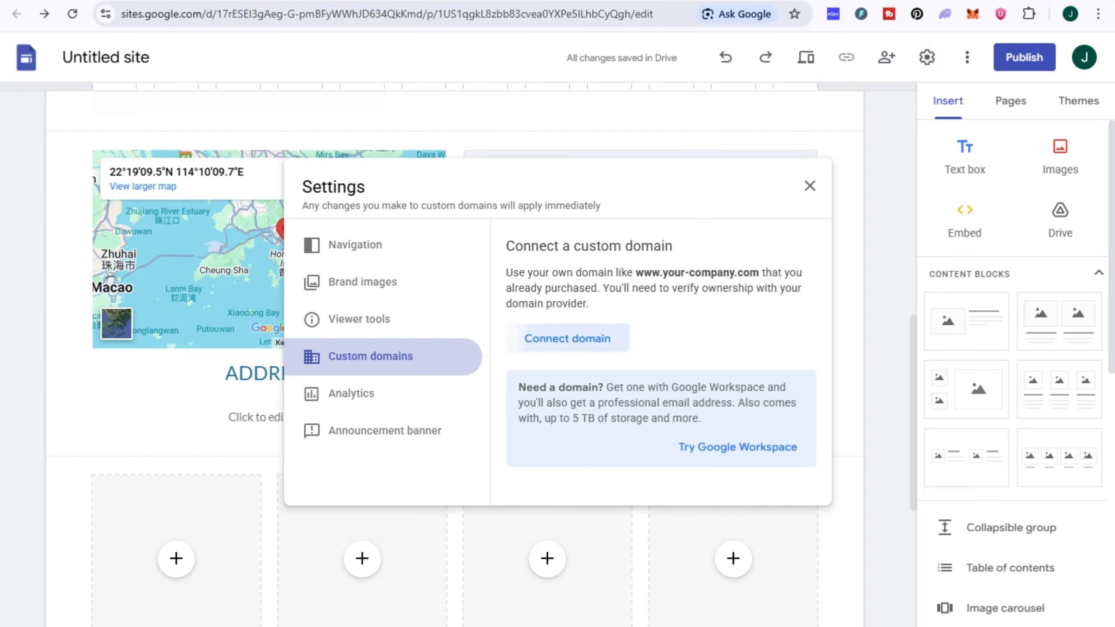
click(567, 338)
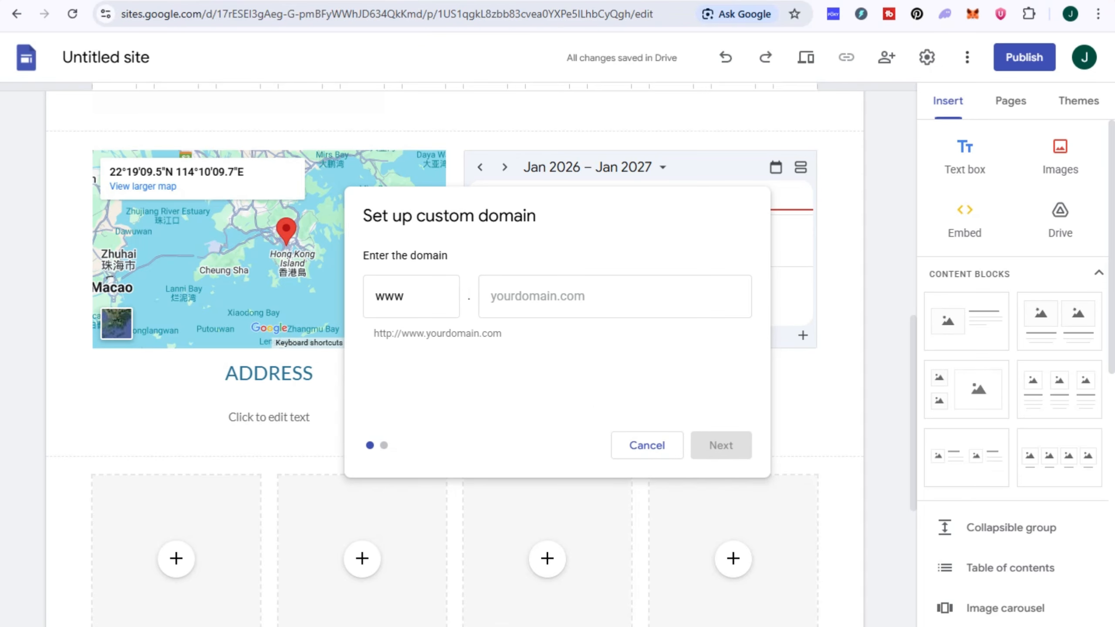
- Enter jandy.com as the custom domain and open its ownership verification in Search Console
click(614, 296)
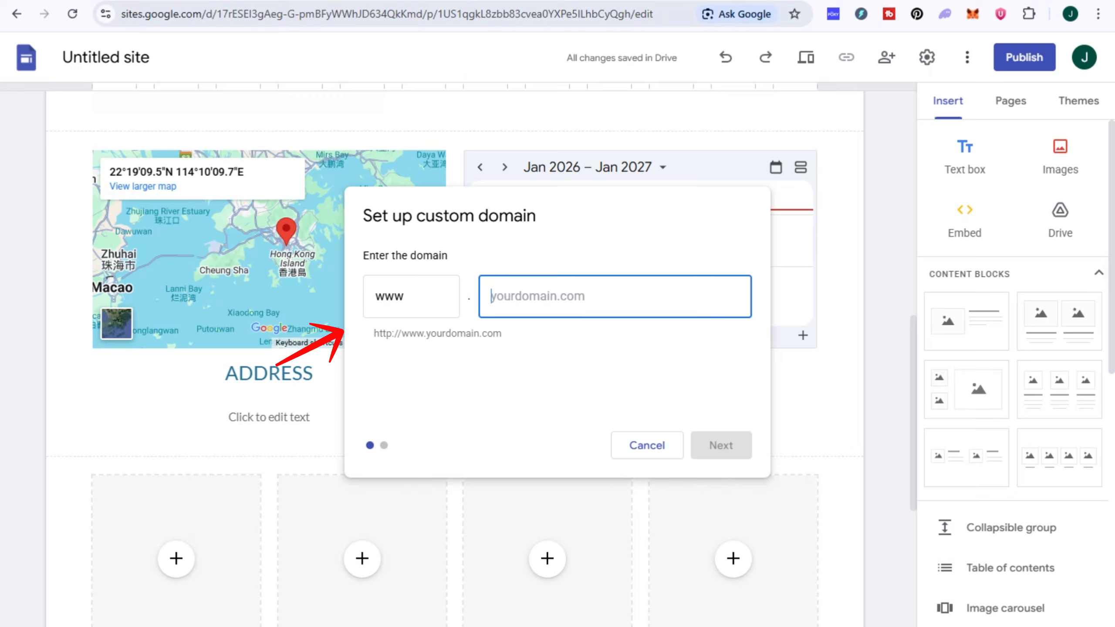
text(s)
key(BackSpace)
text(ja)
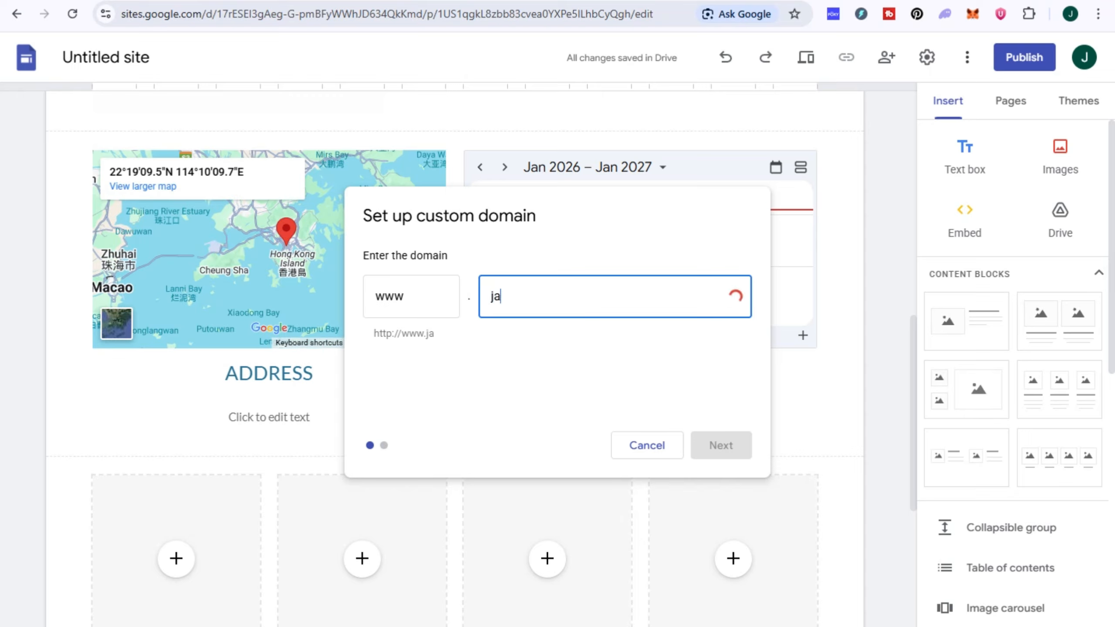
text(ndy.com)
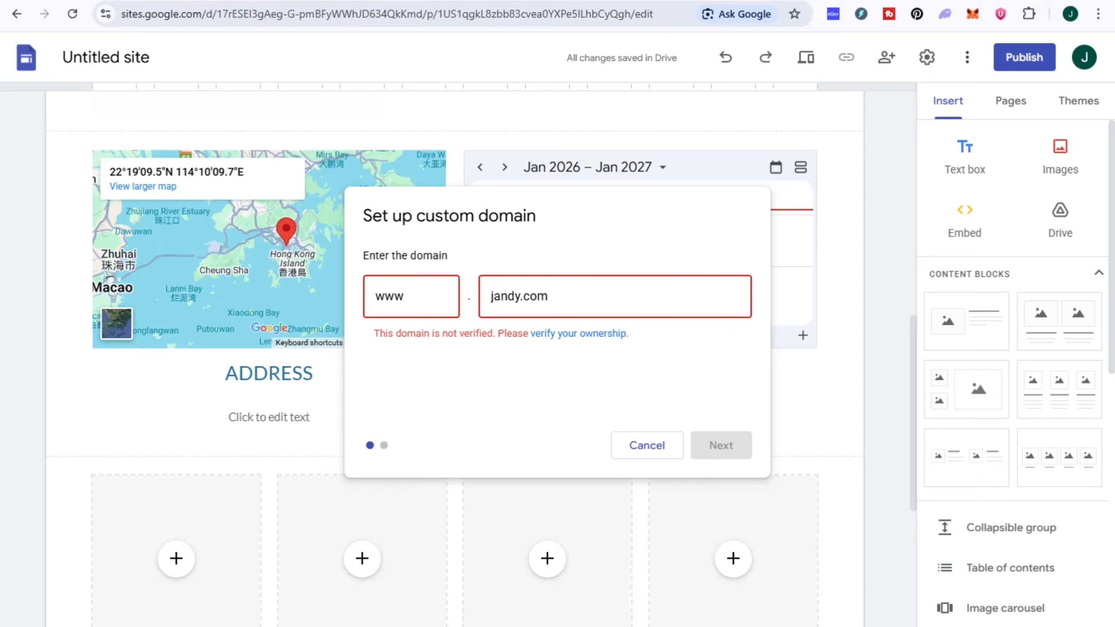
click(578, 333)
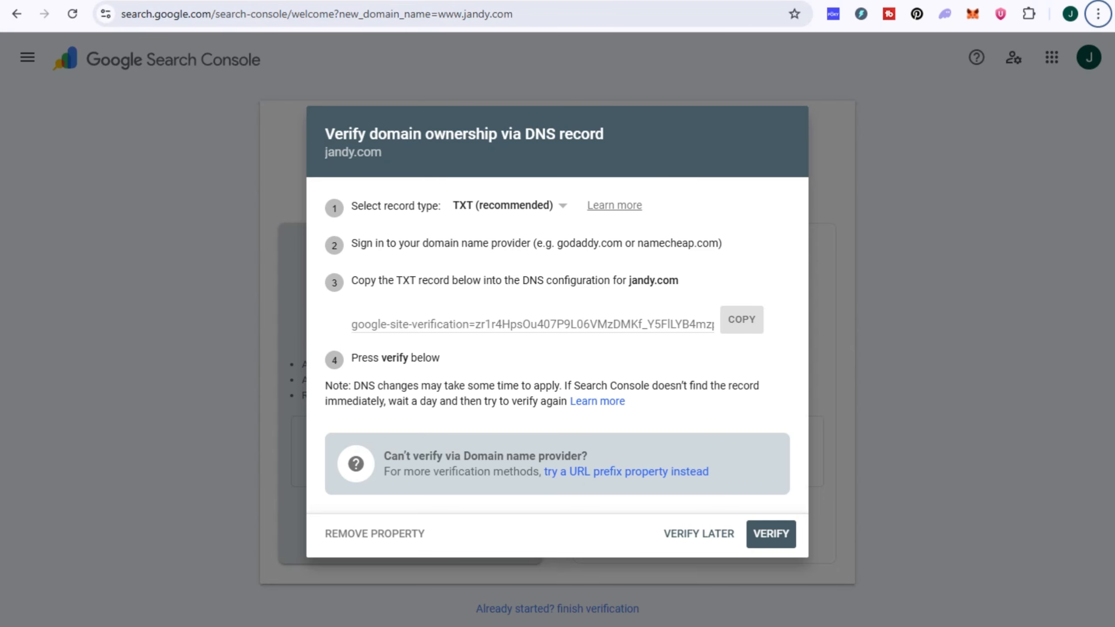
- Keep TXT as the record type and copy the google-site-verification TXT record for jandy.com
click(510, 205)
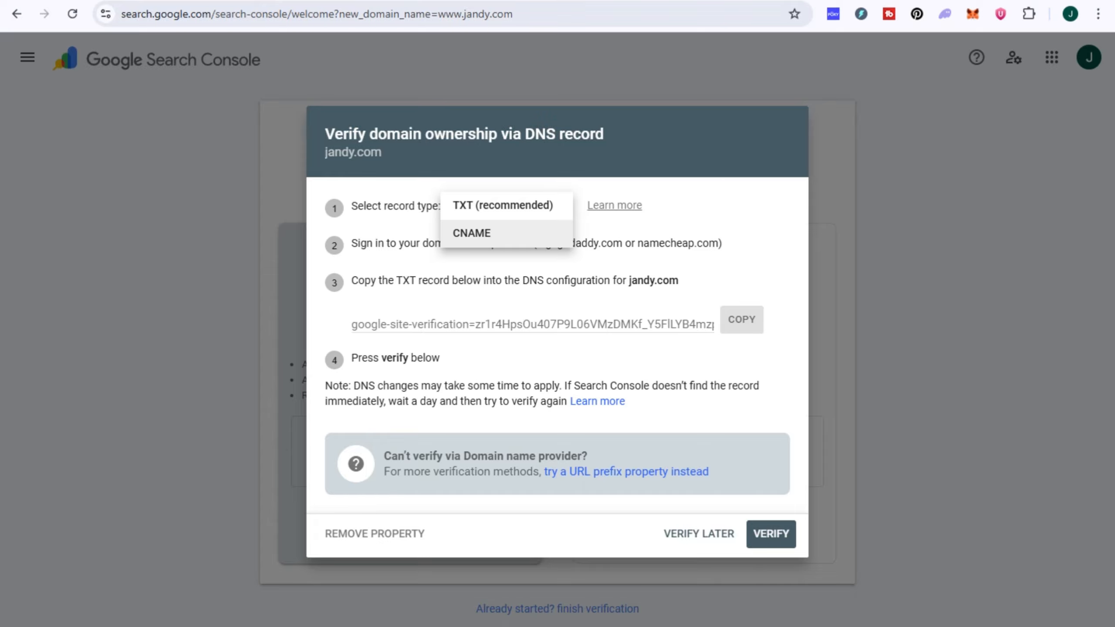
key(Escape)
drag(351, 244, 722, 244)
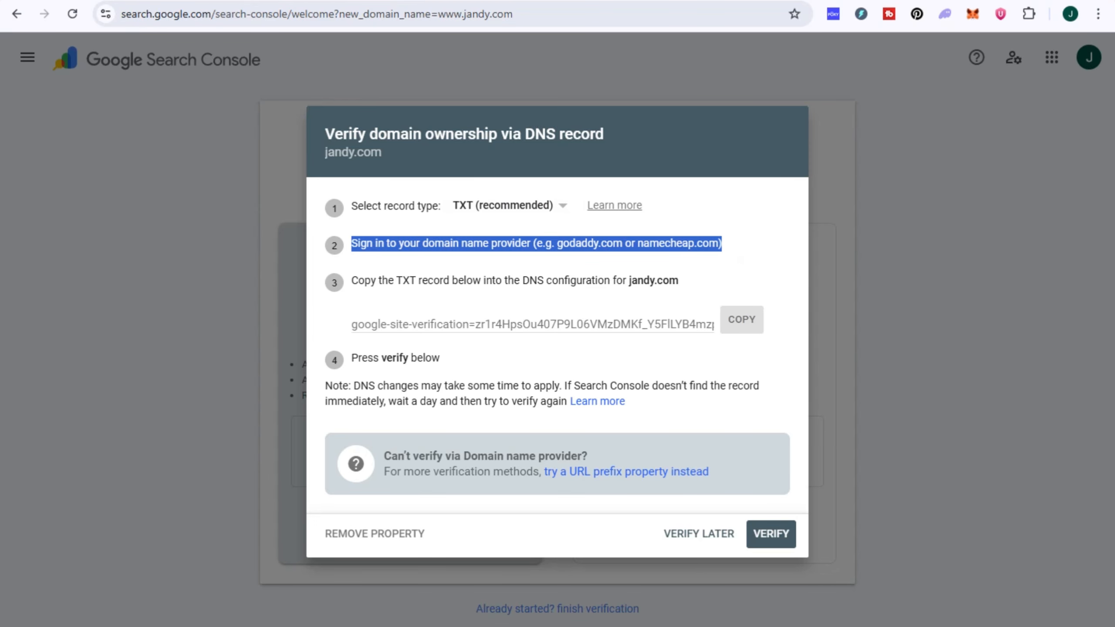
click(741, 319)
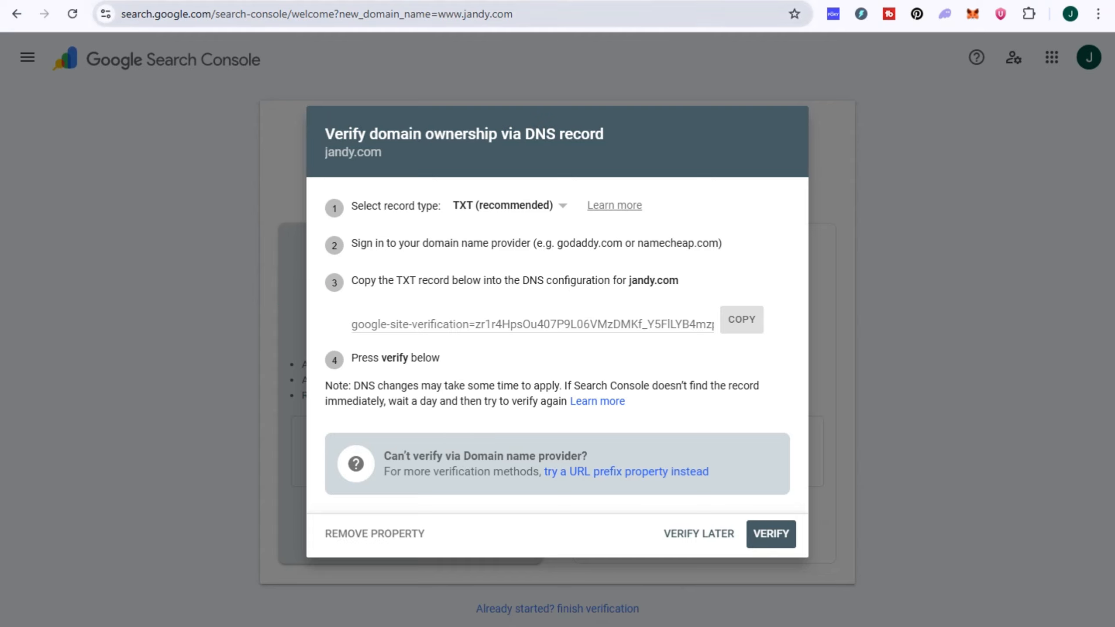
- In a new tab, search Google for GoDaddy and open the GoDaddy site
key(ctrl+t)
text(god)
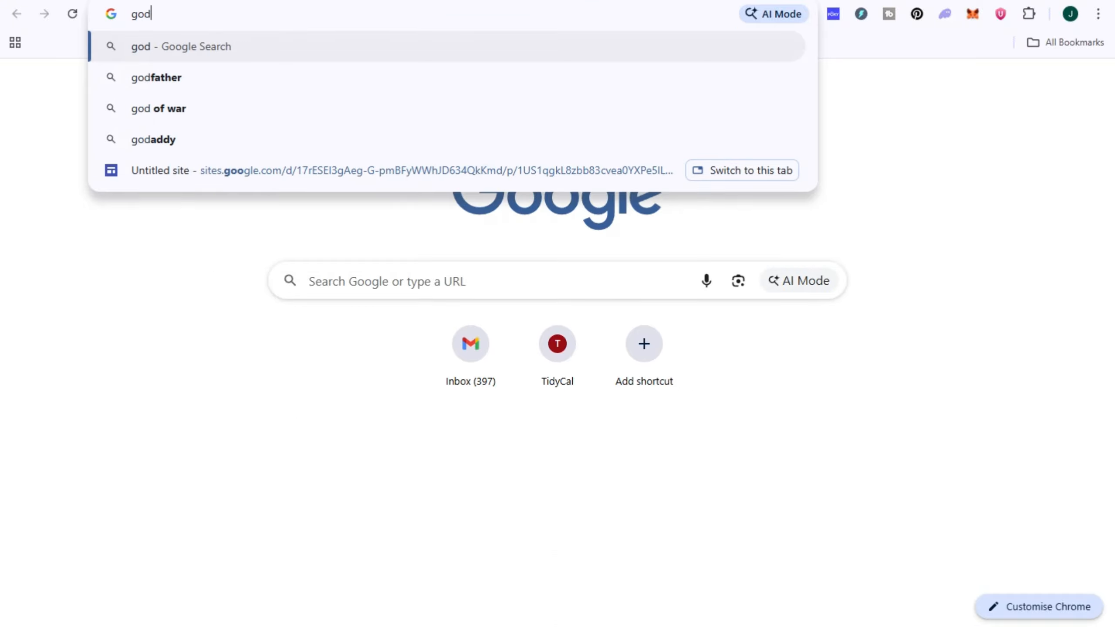
text(da)
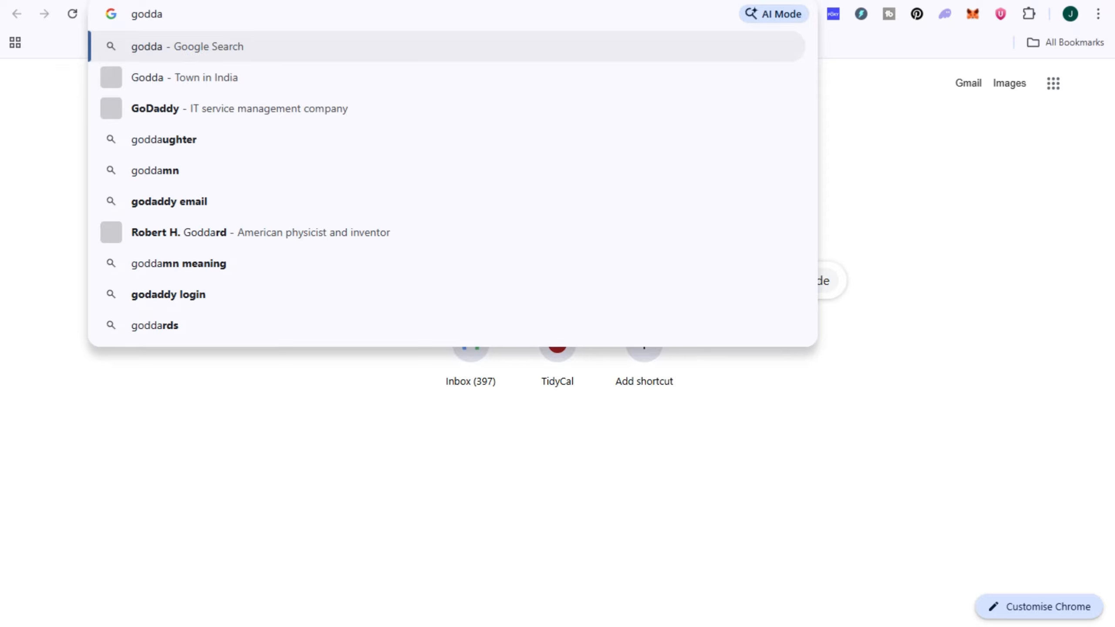
click(239, 108)
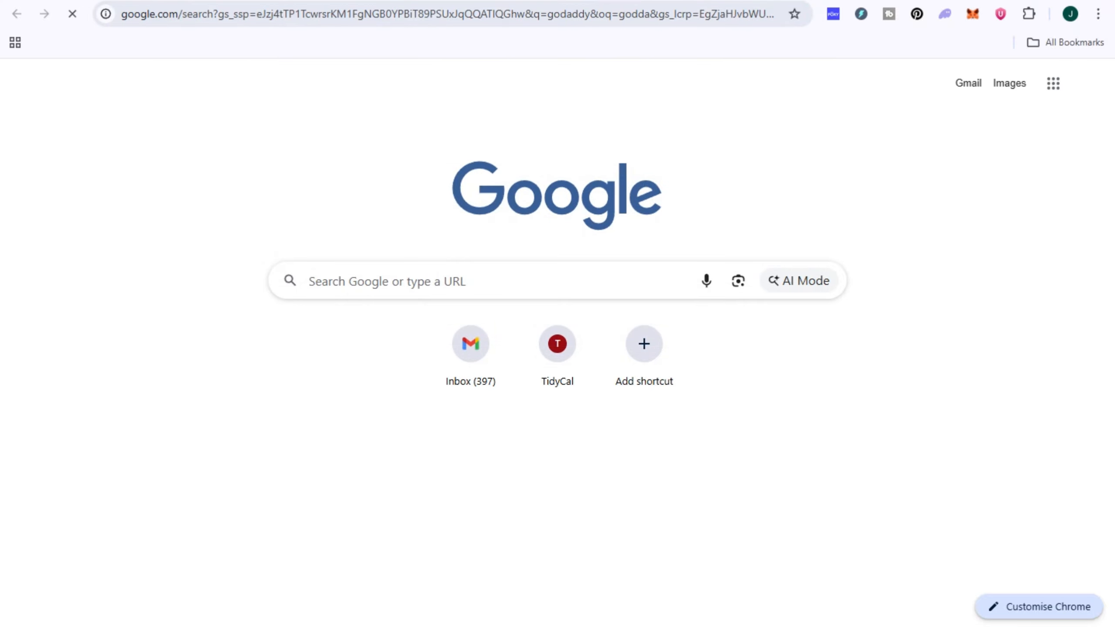
click(312, 266)
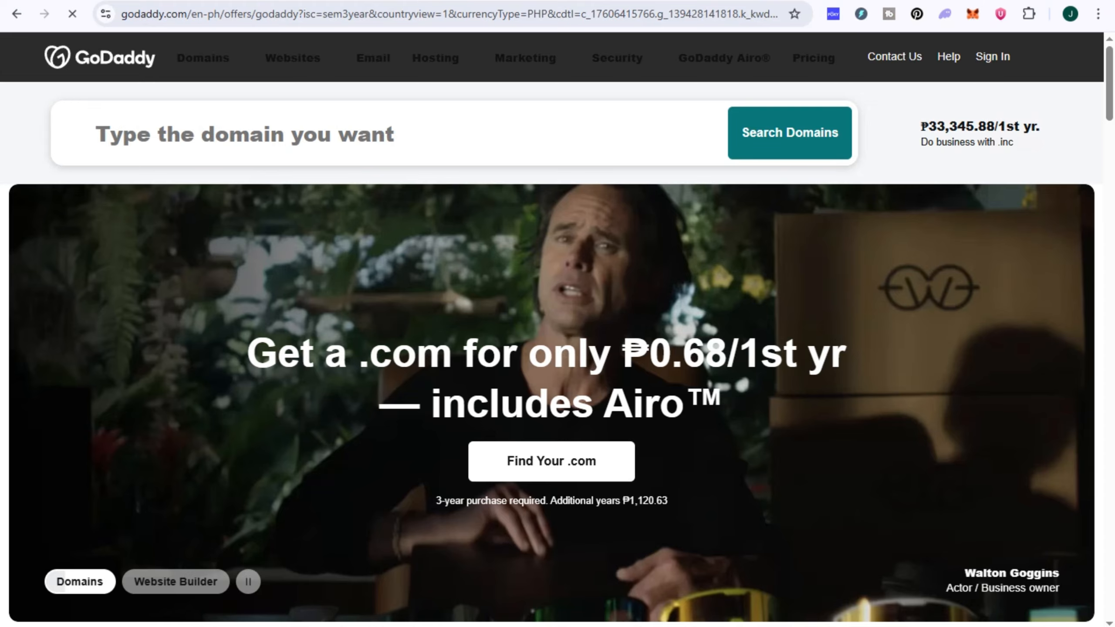
- Paste the verification record into GoDaddy's domain search box, then undo it to clear the box
click(386, 134)
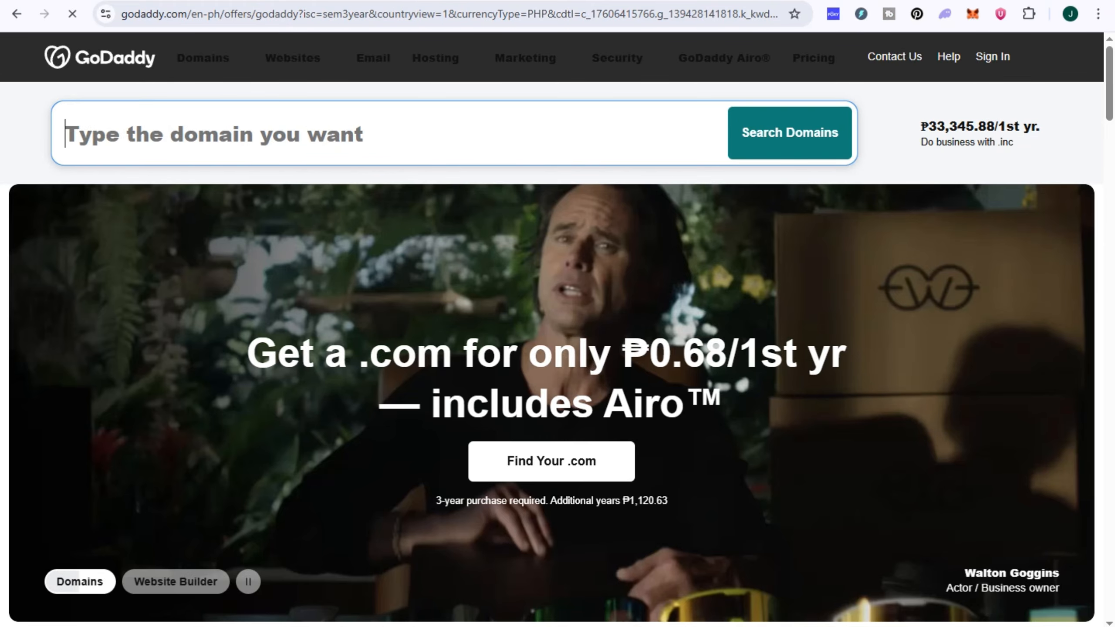
key(ctrl+v)
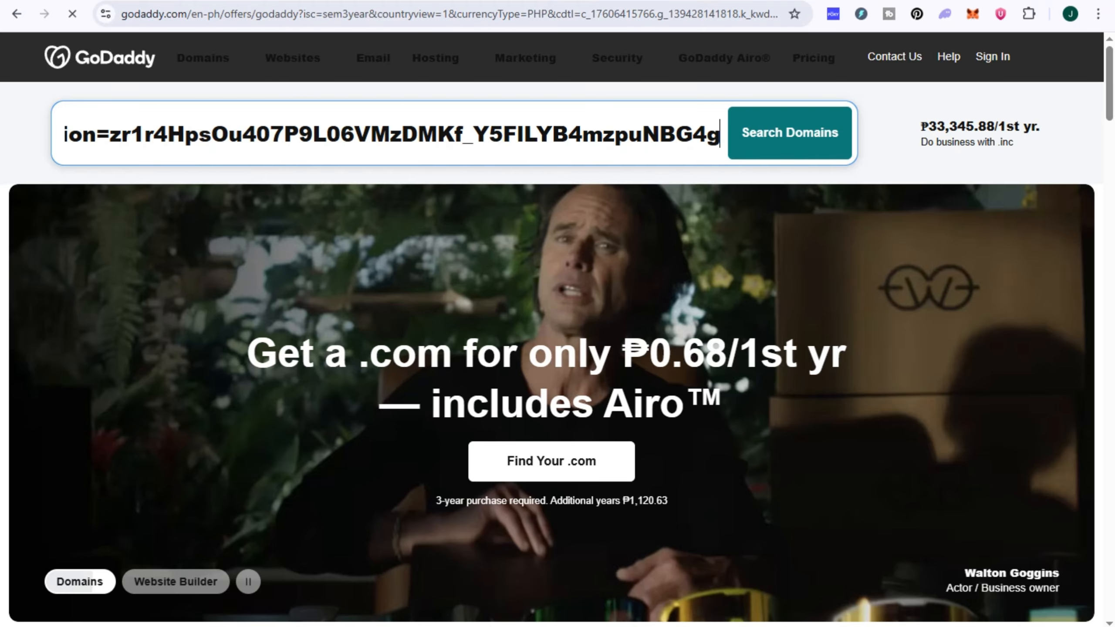
key(F11)
key(ctrl+z)
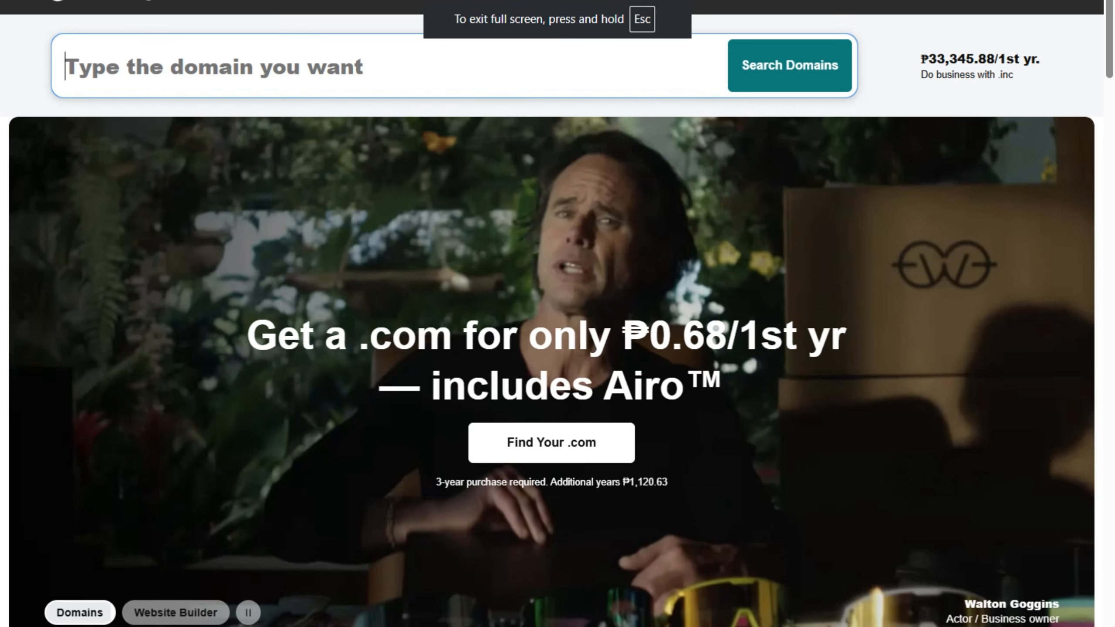
click(1064, 74)
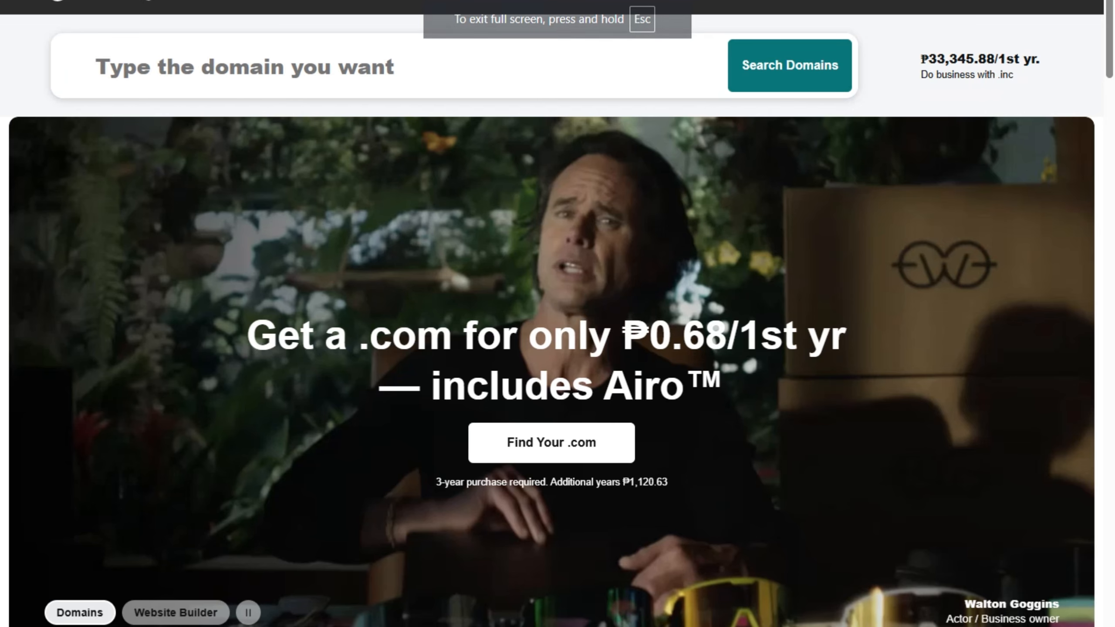
key(F11)
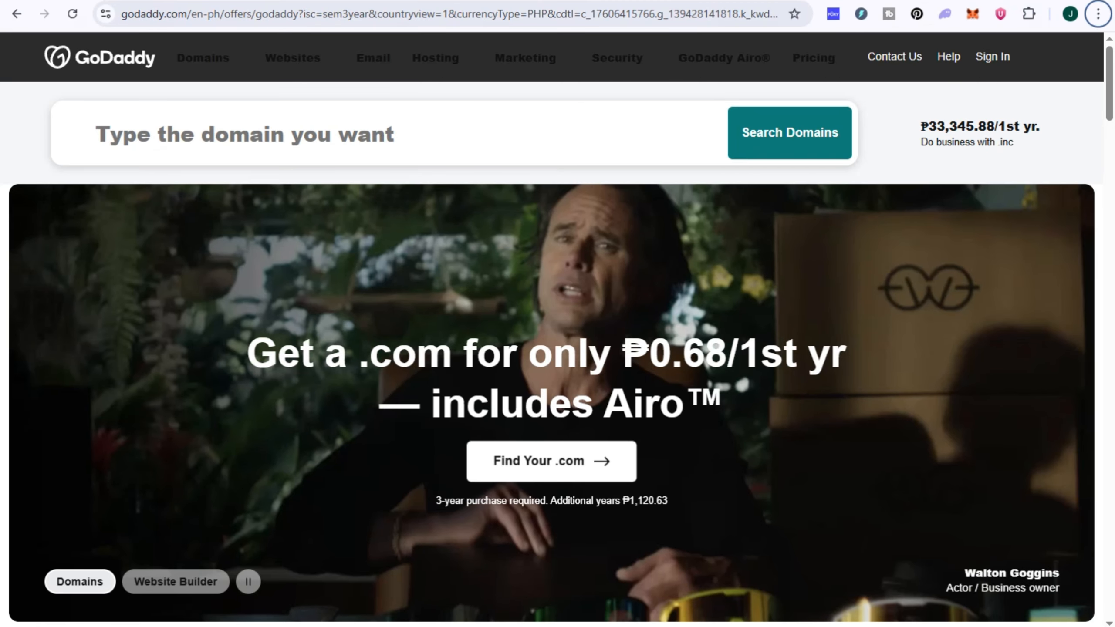
- Go back to Search Console's DNS TXT verification dialog for jandy.com
scroll(552, 461, down, 2)
scroll(551, 351, up, 2)
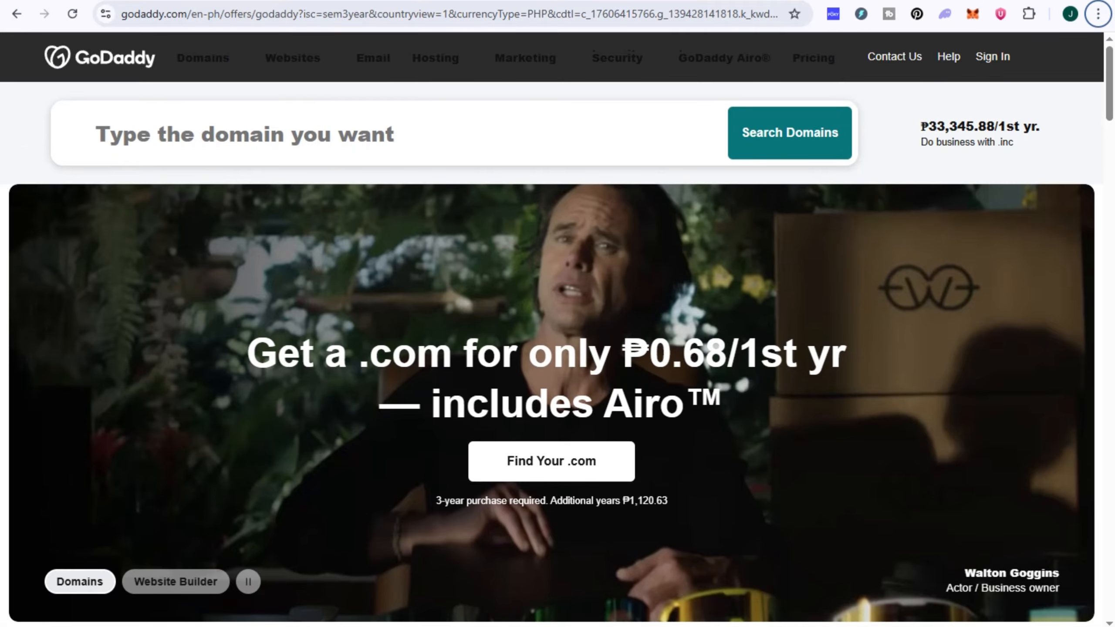
key(ctrl+Tab)
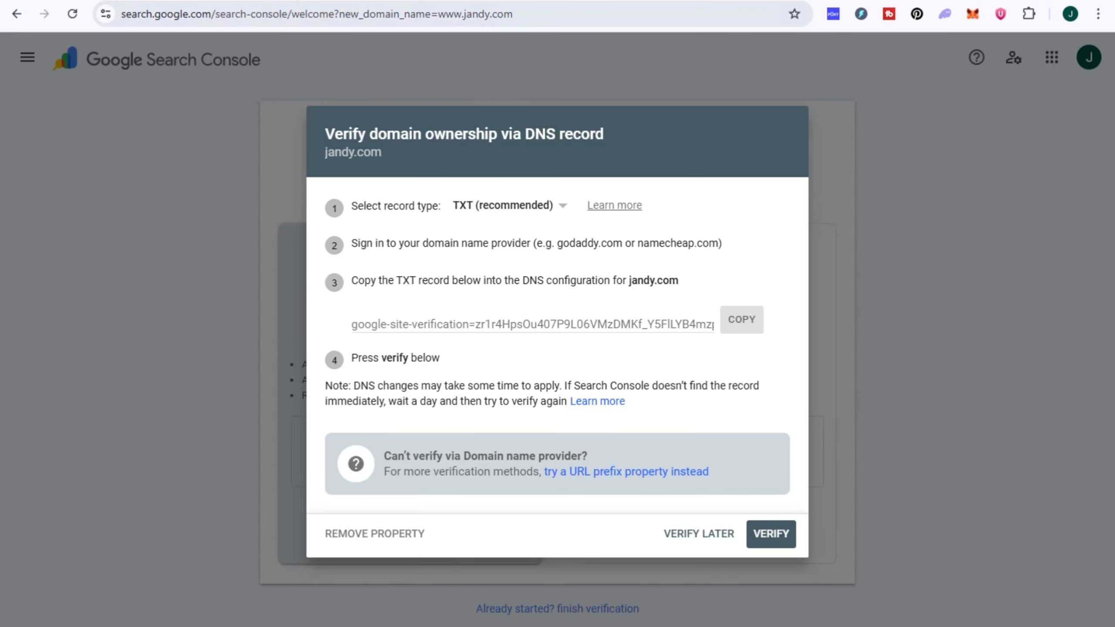
- Cancel the custom domain setup and close Settings, returning to the Ironwork section above the map
key(ctrl+shift+Tab)
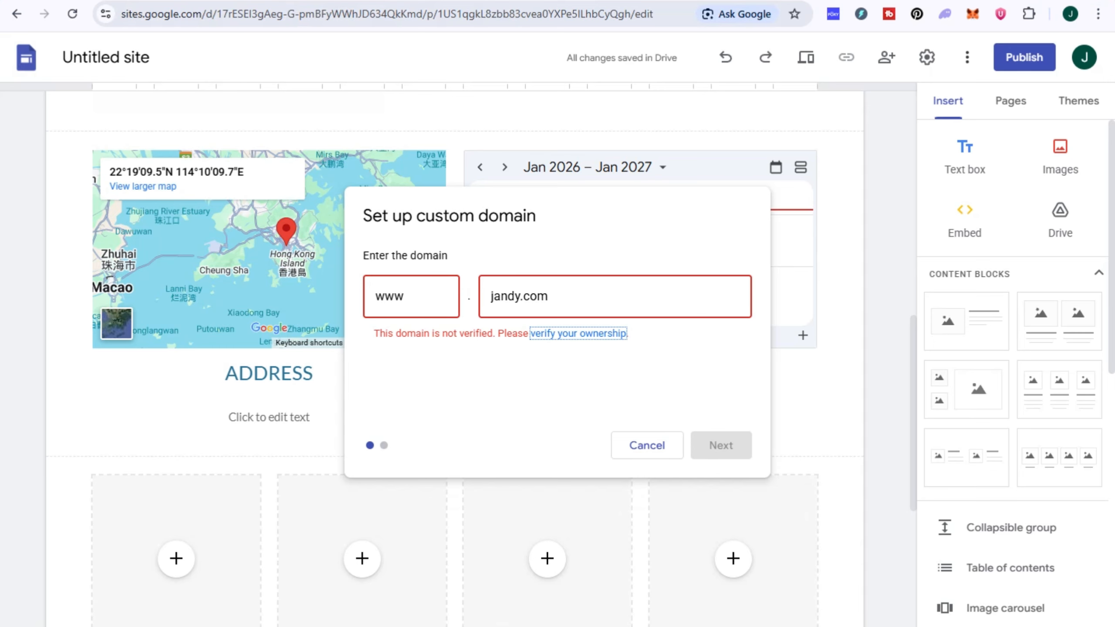
click(647, 445)
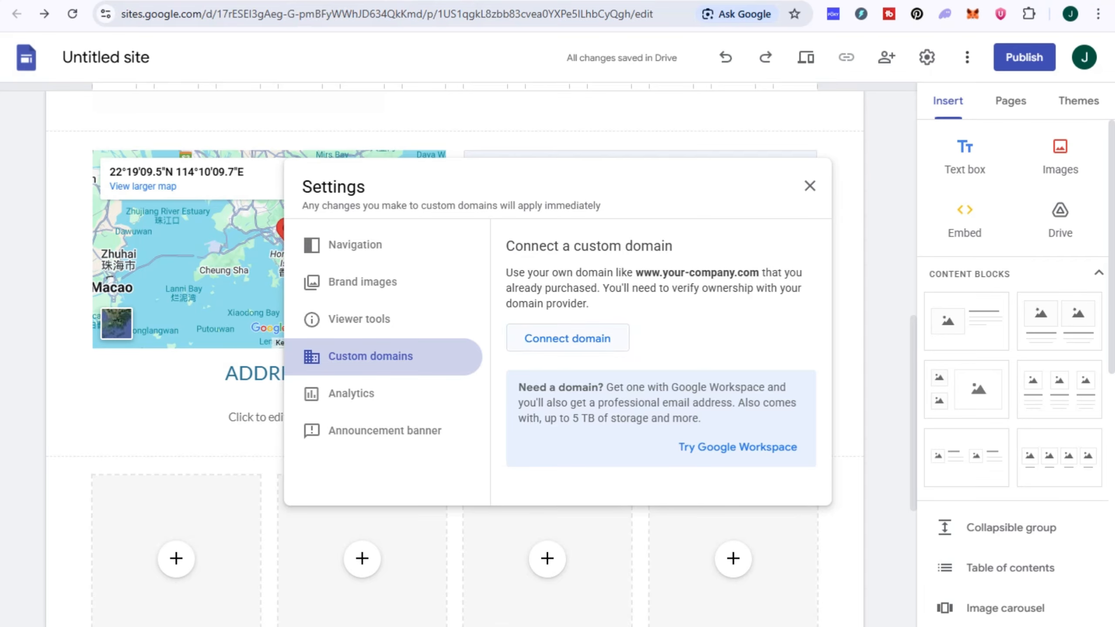
key(Escape)
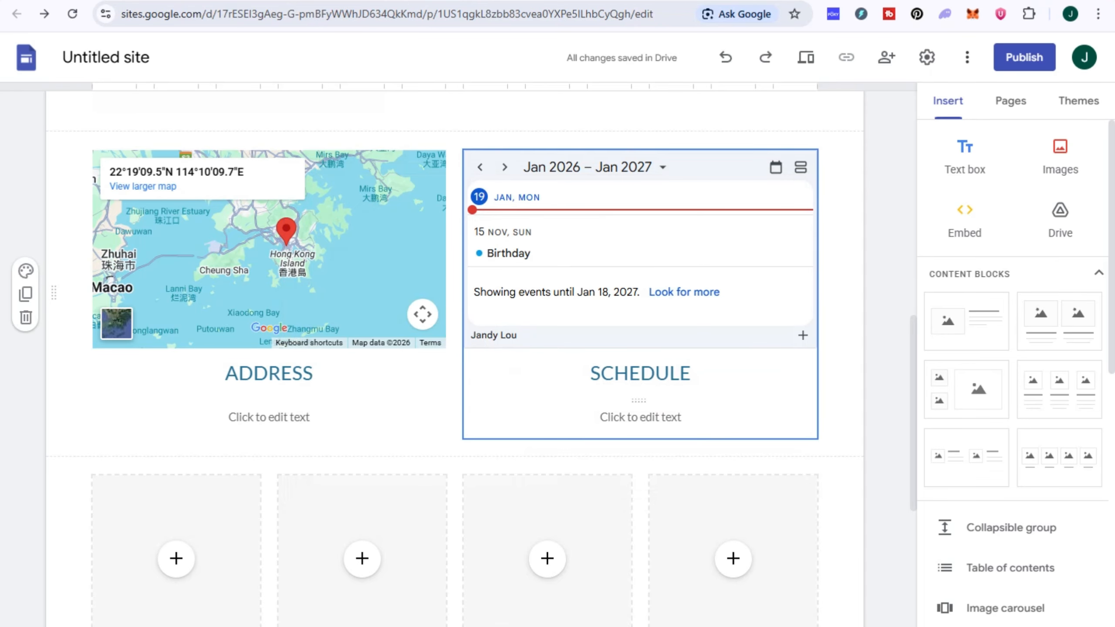
scroll(549, 308, up, 10)
scroll(454, 351, down, 15)
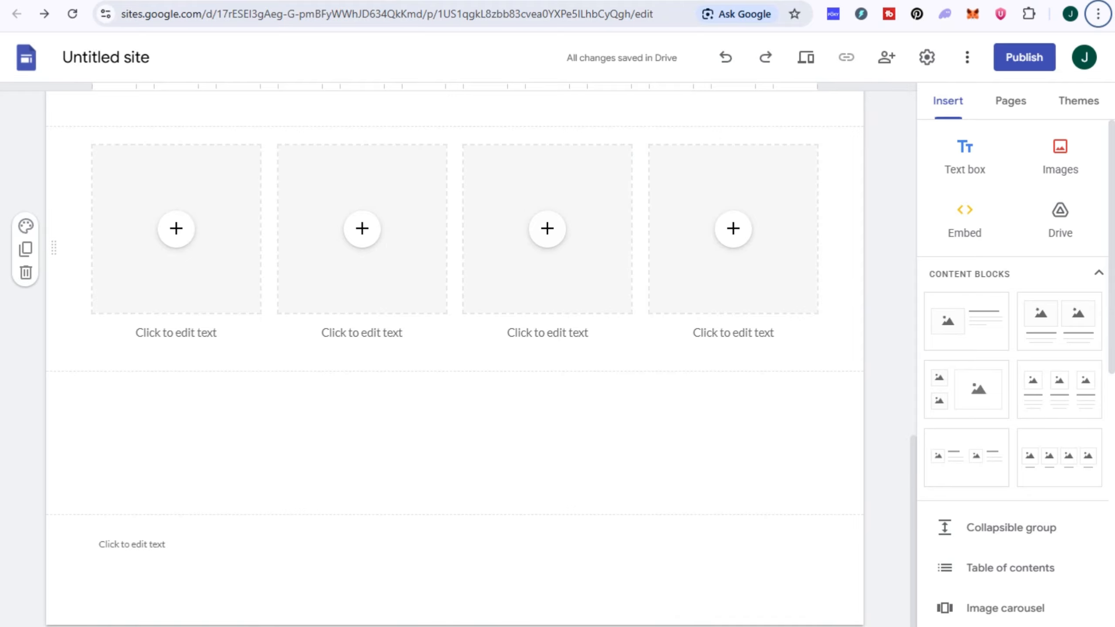
scroll(547, 264, up, 5)
scroll(454, 351, up, 8)
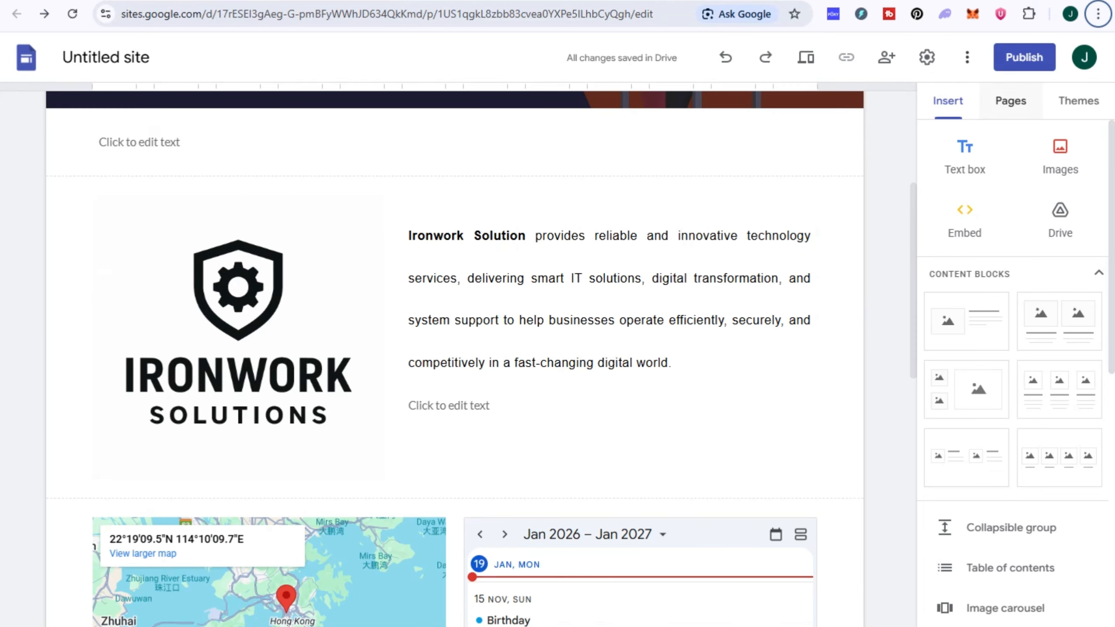